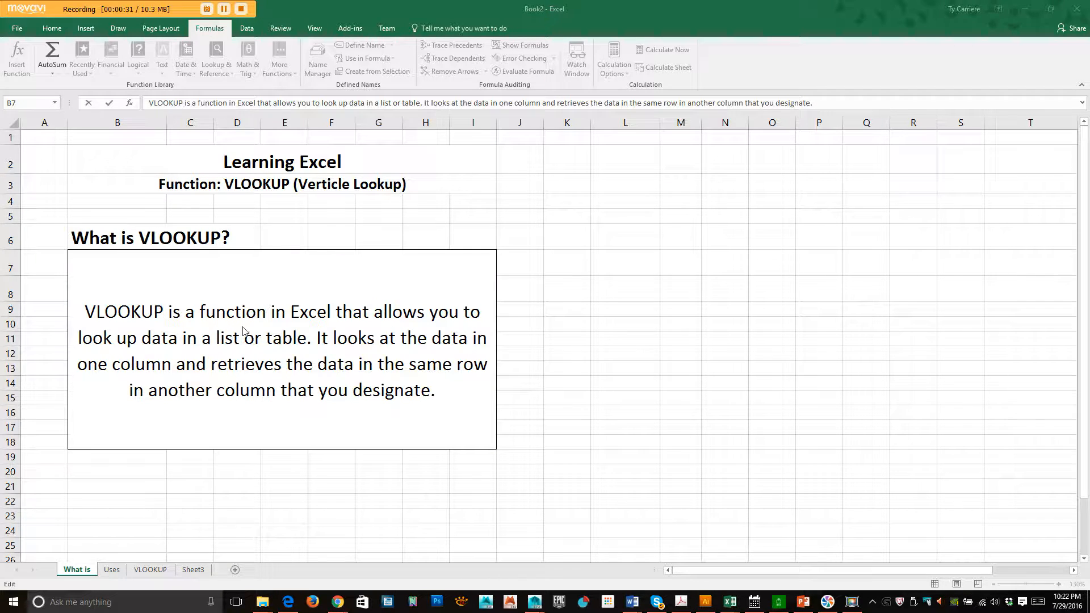
Step: View the uses listed on the Uses sheet and switch to the VLOOKUP sheet
left_click(112, 571)
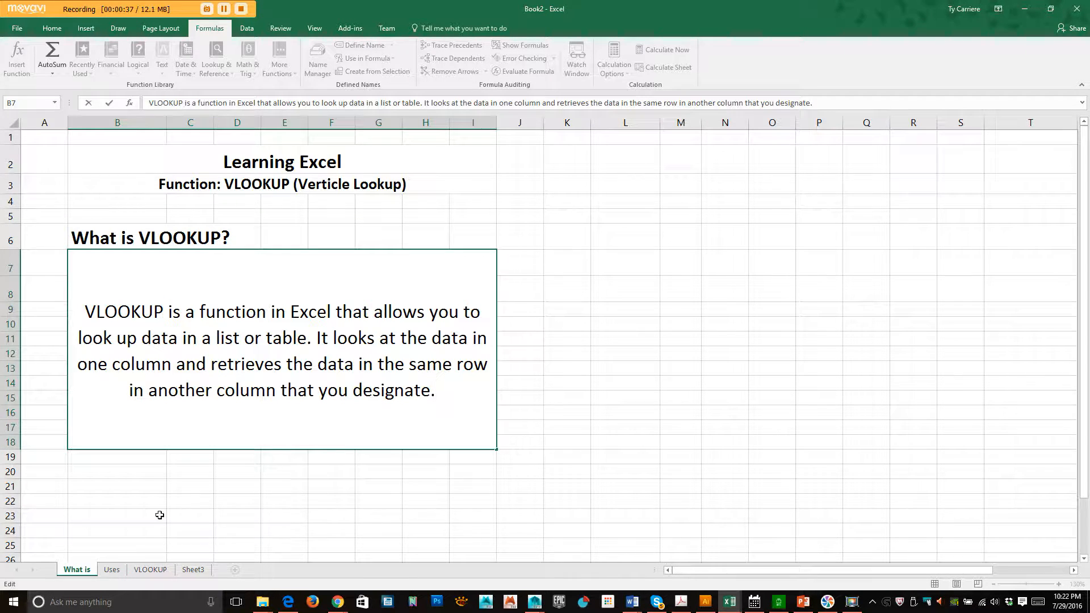
left_click(112, 570)
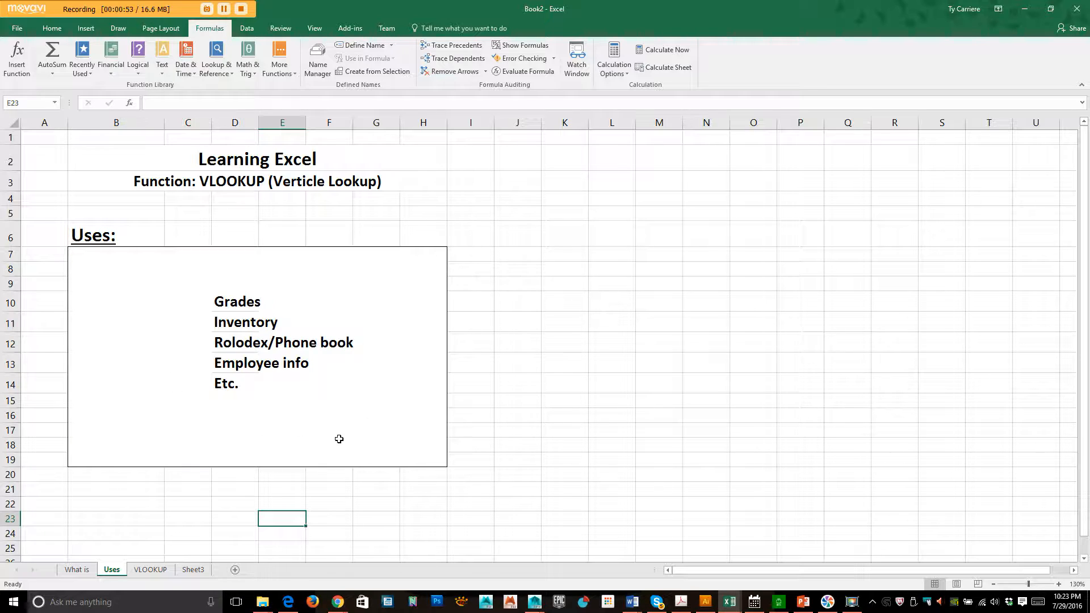
left_click(151, 570)
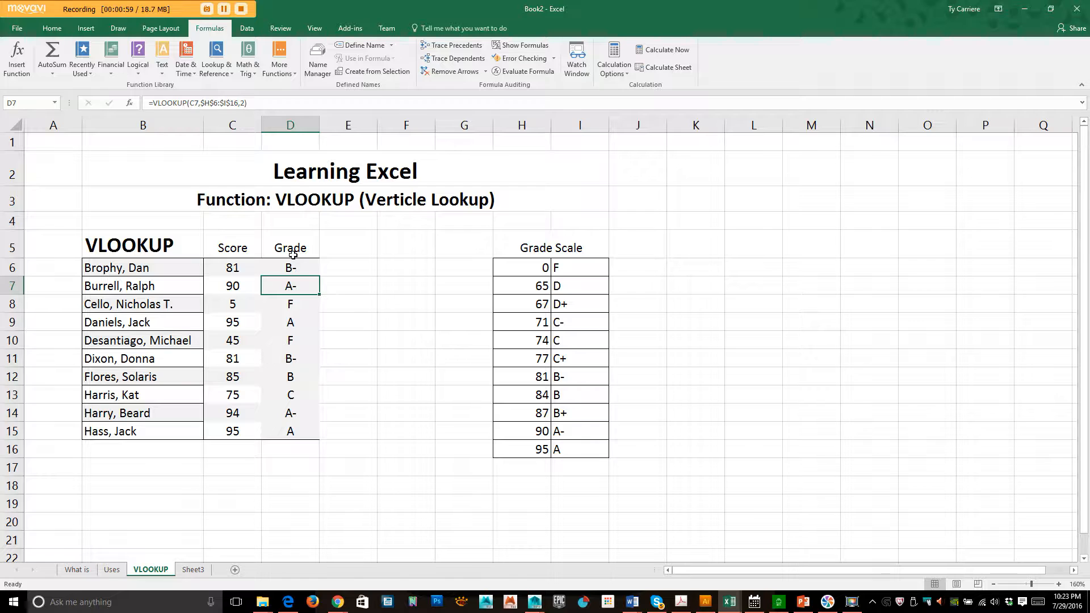
Step: Clear the contents of the Grade column cells D6:D15
left_click_drag(286, 269, 288, 434)
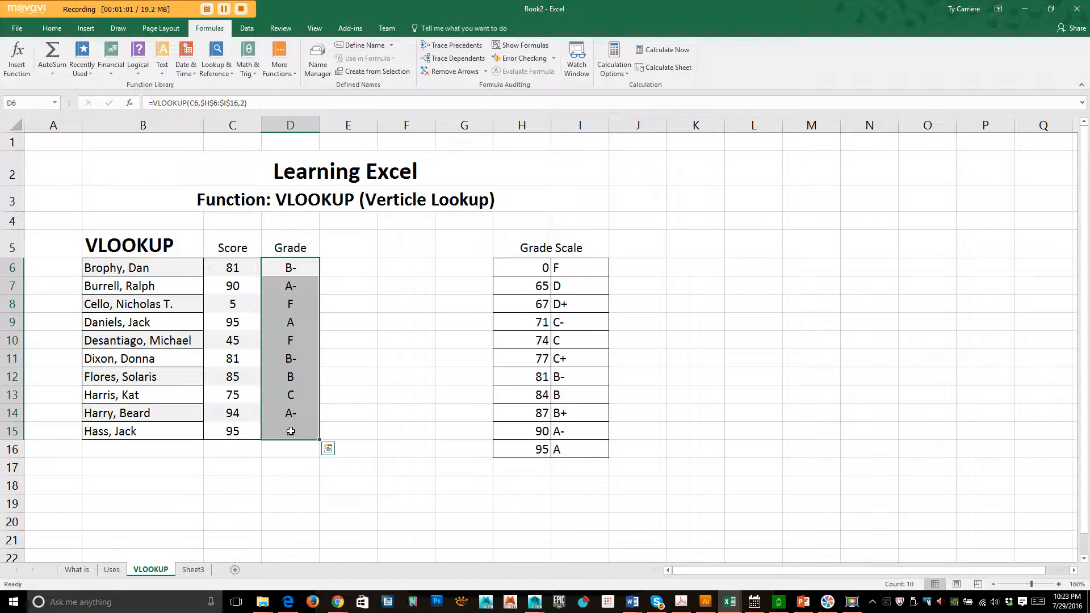
right_click(289, 435)
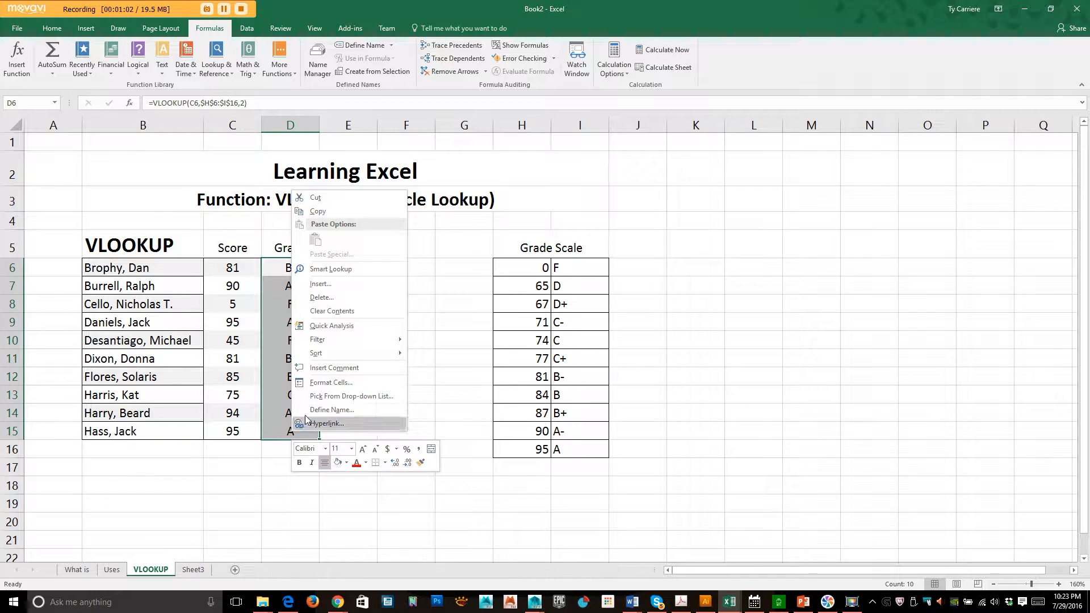
left_click(371, 311)
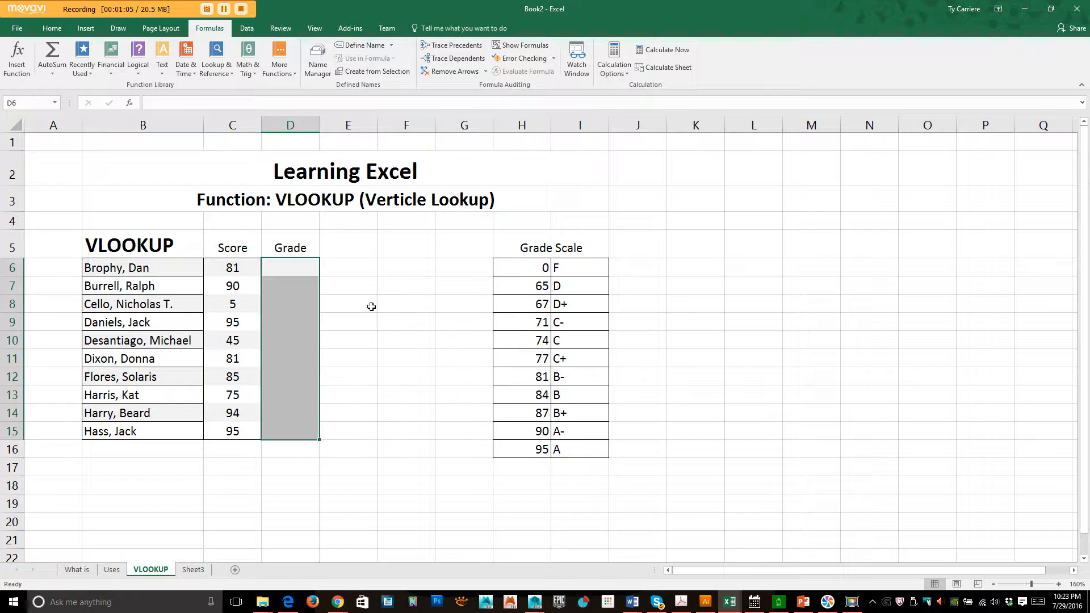
left_click(351, 325)
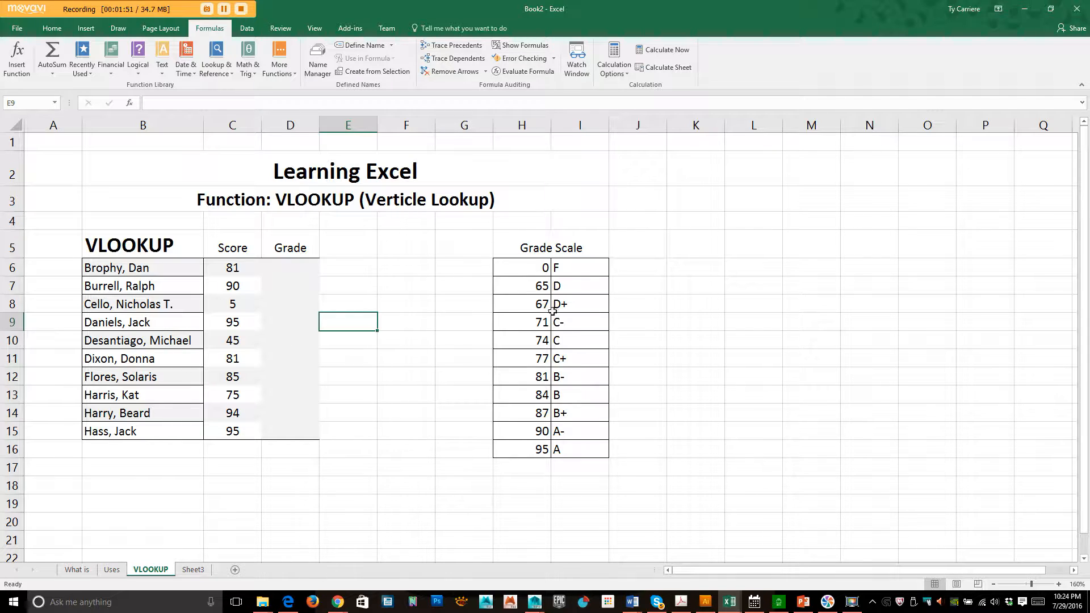
left_click(322, 468)
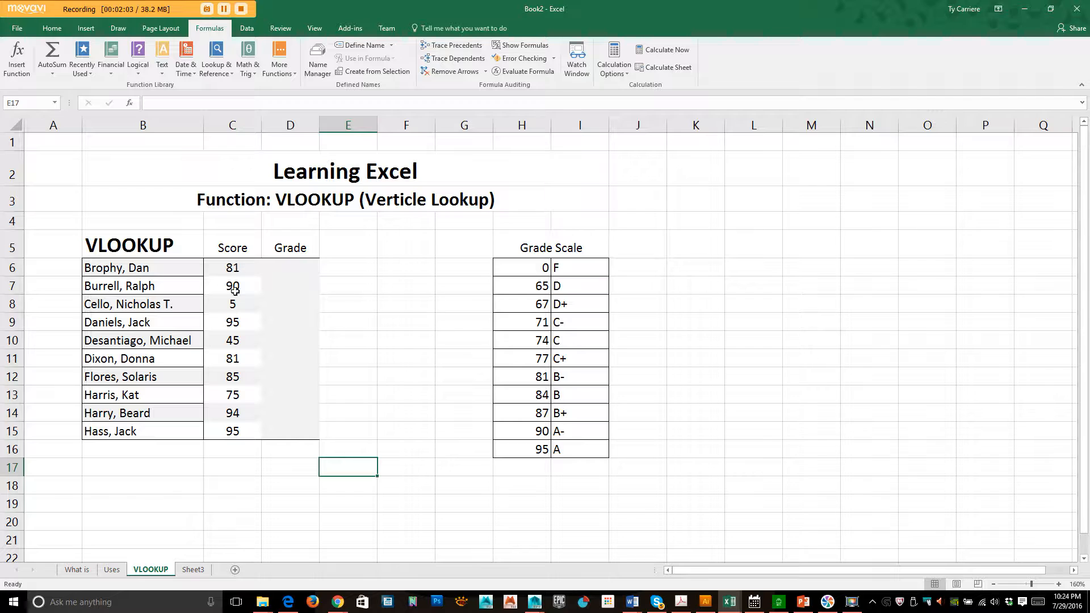
left_click(297, 267)
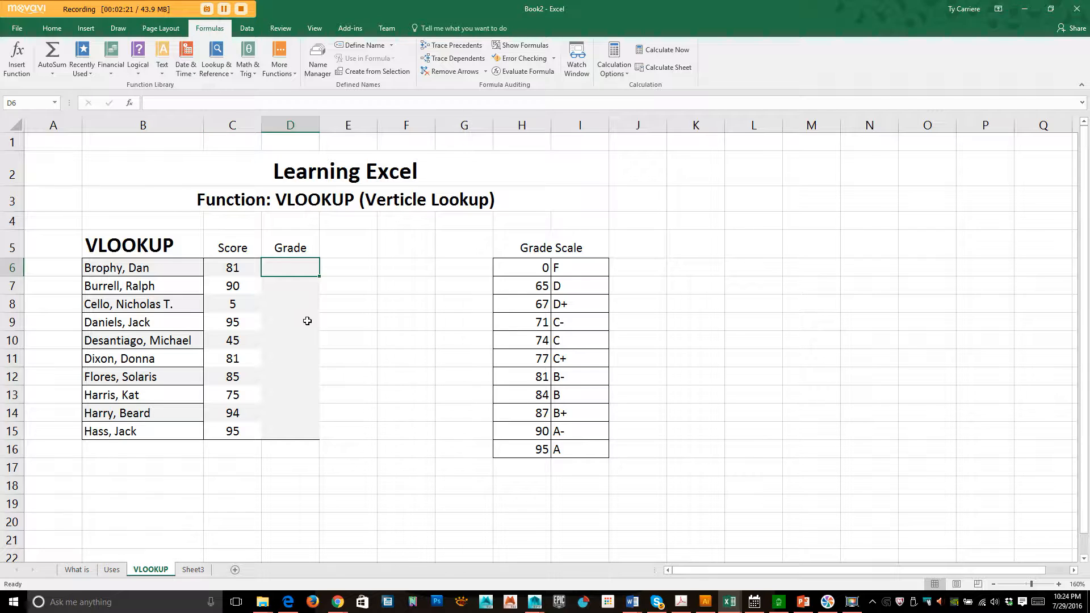
double_click(289, 265)
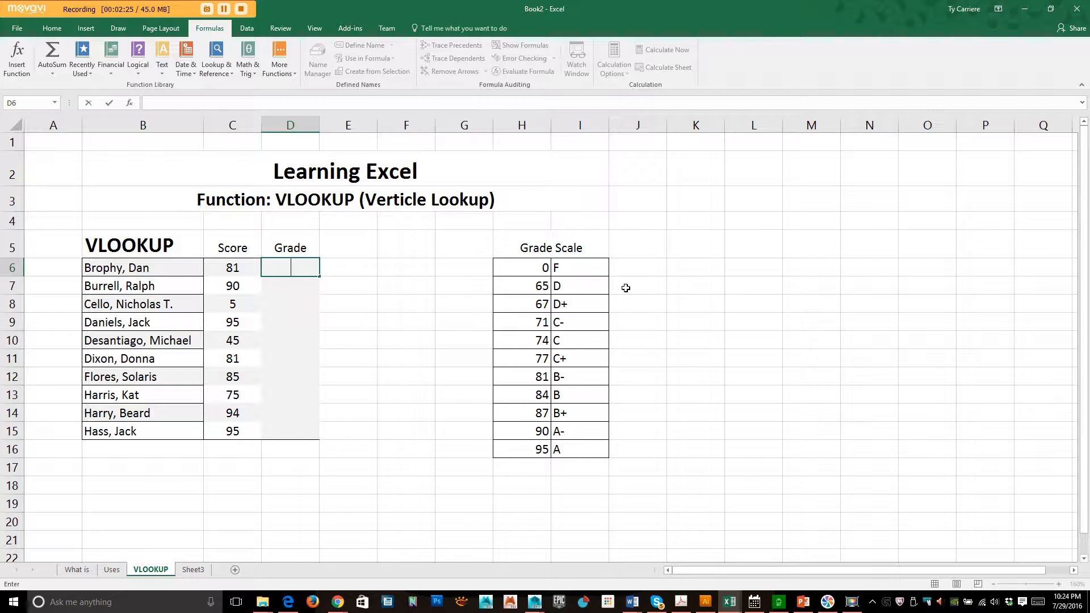
type("=v")
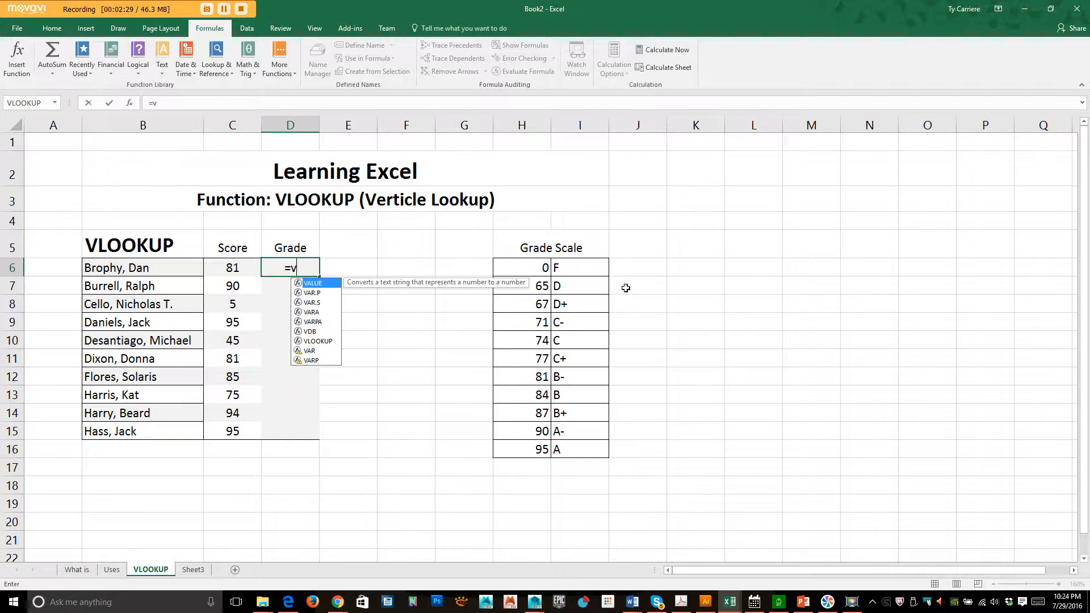
type("loo")
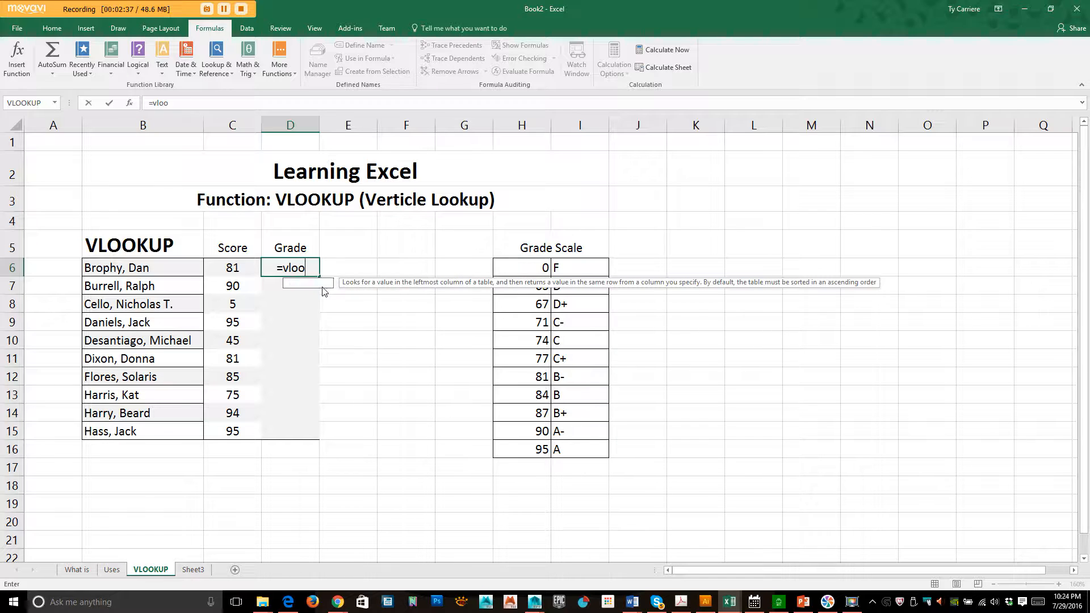
key("BackSpace")
key("BackSpace")
key("BackSpace")
key("BackSpace")
key("BackSpace")
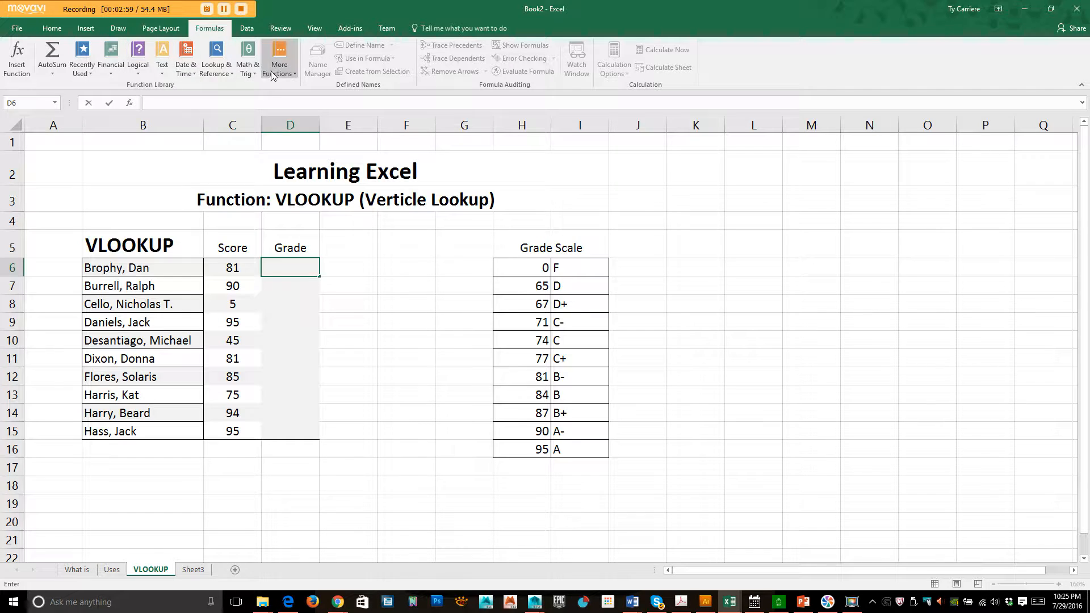
left_click(134, 71)
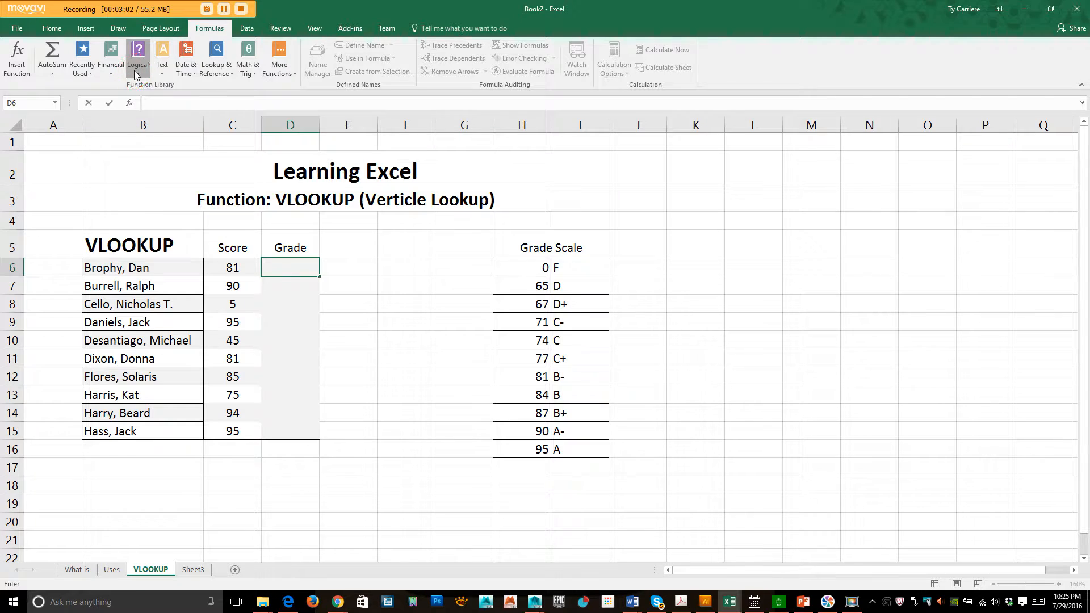
left_click(169, 70)
left_click(168, 67)
left_click(186, 70)
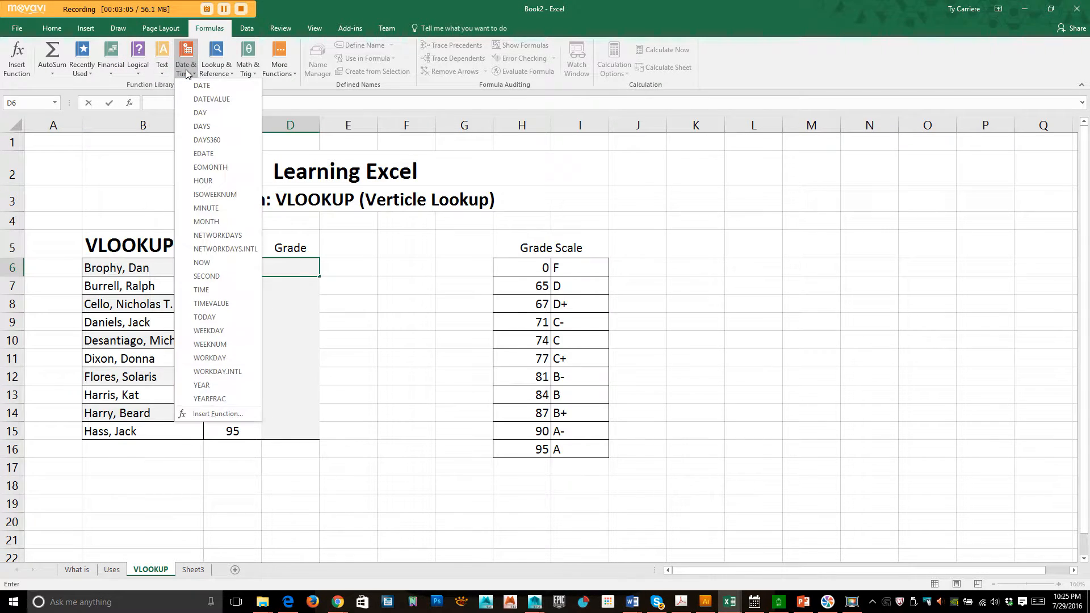
left_click(220, 66)
left_click(219, 66)
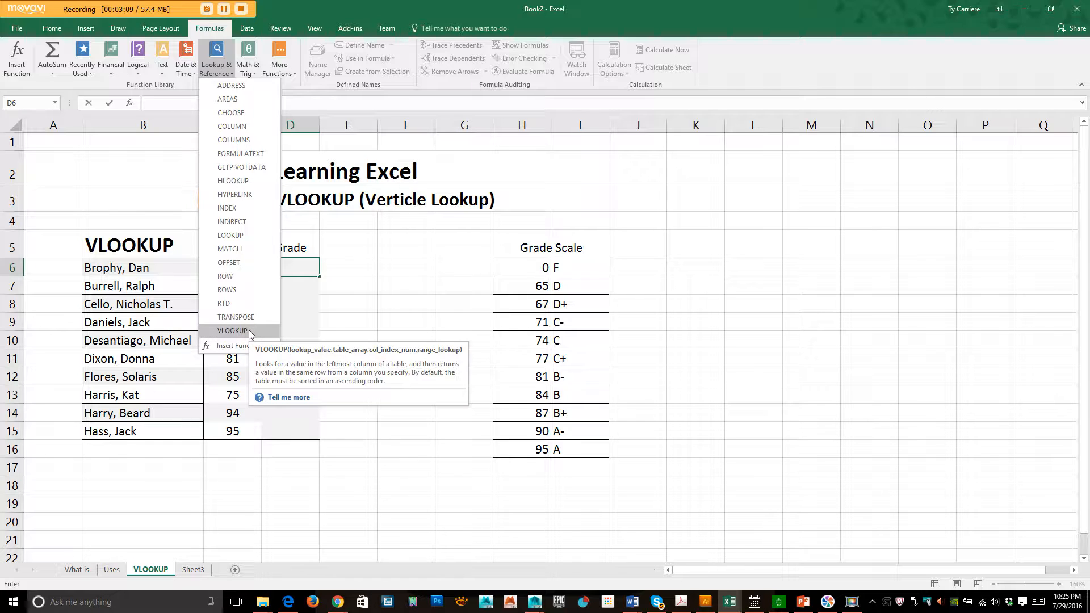
left_click(219, 69)
Step: Search Insert Function for "vlookup" and start the VLOOKUP function in cell D6
left_click(287, 269)
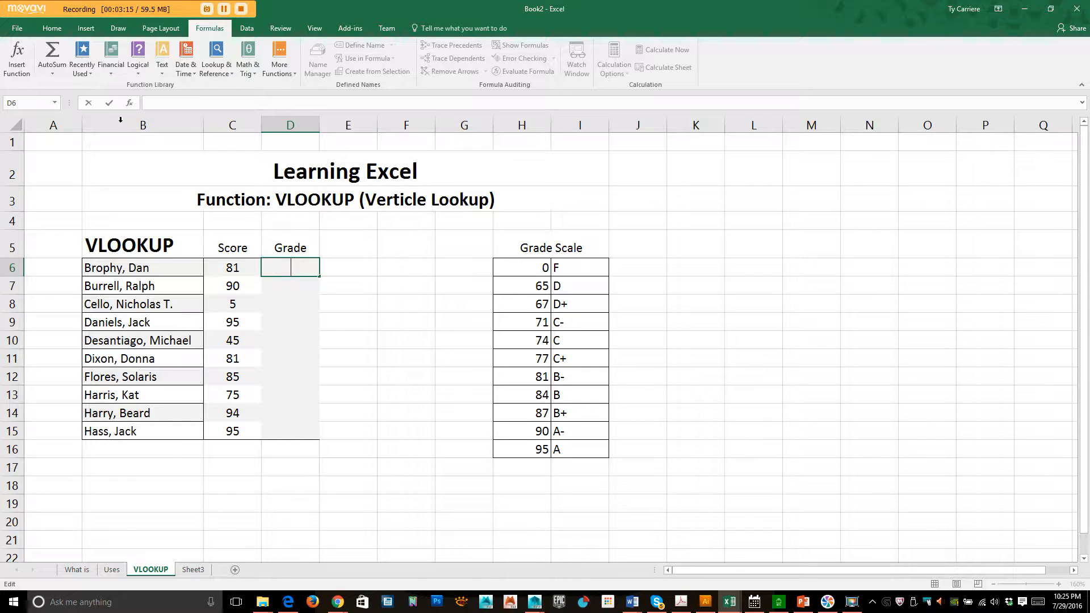
left_click(16, 53)
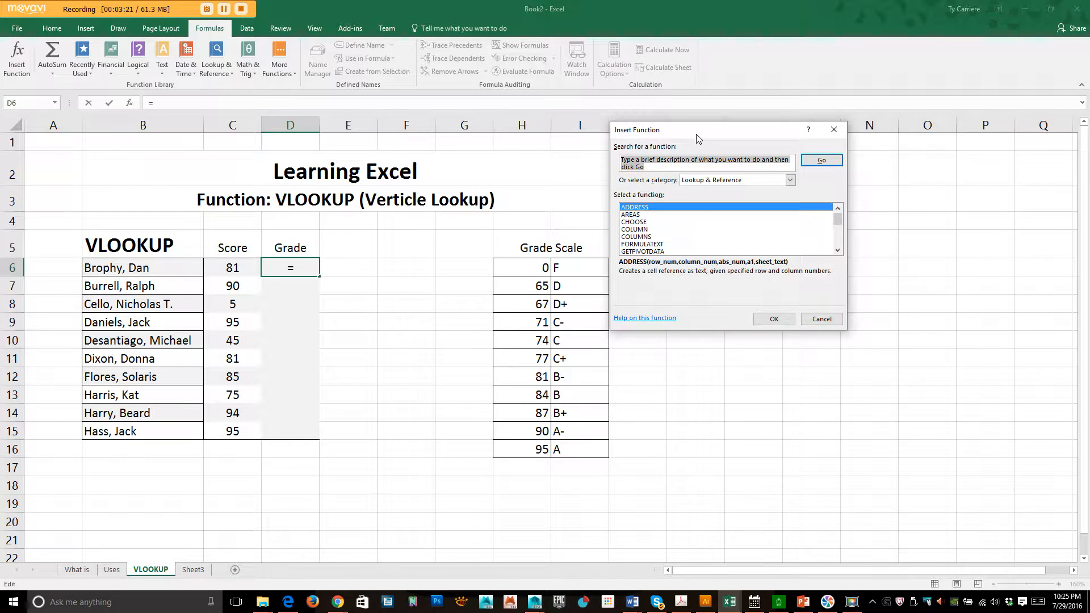
left_click_drag(697, 132, 496, 124)
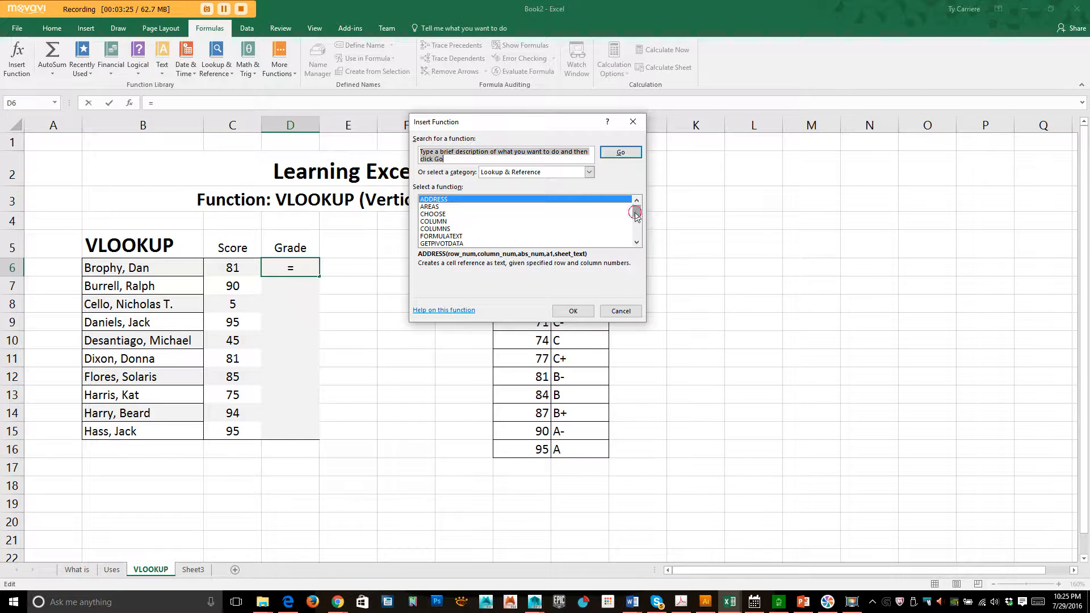
left_click(531, 173)
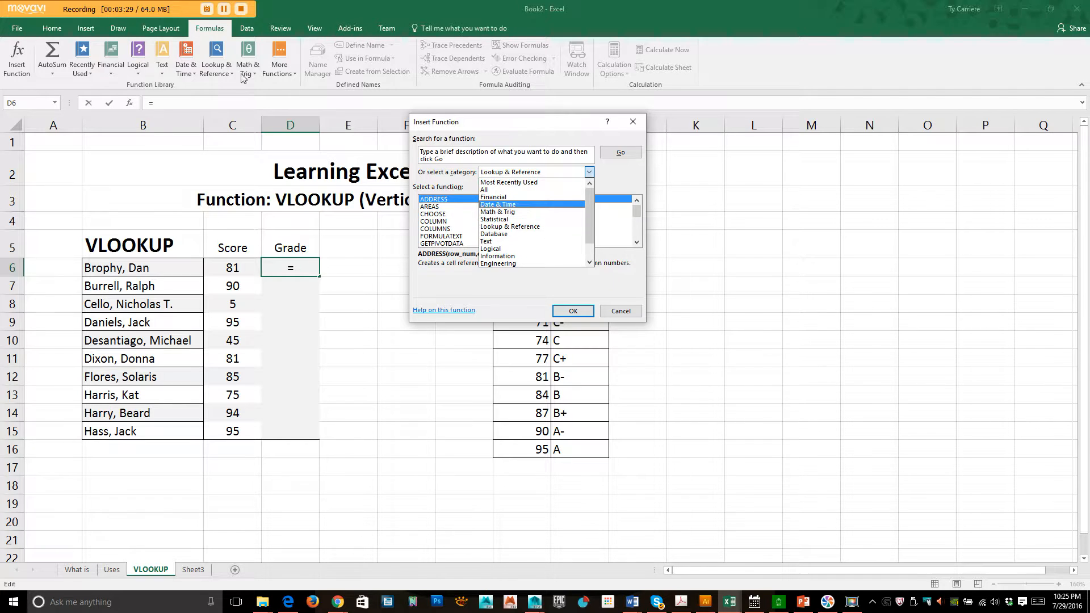
left_click(501, 152)
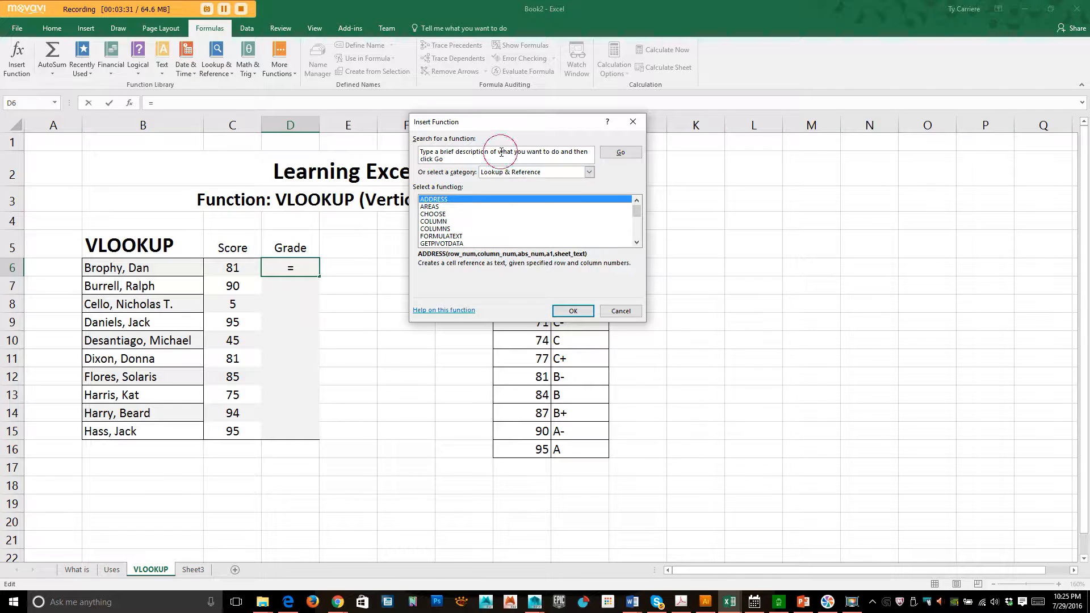
left_click_drag(480, 152, 397, 127)
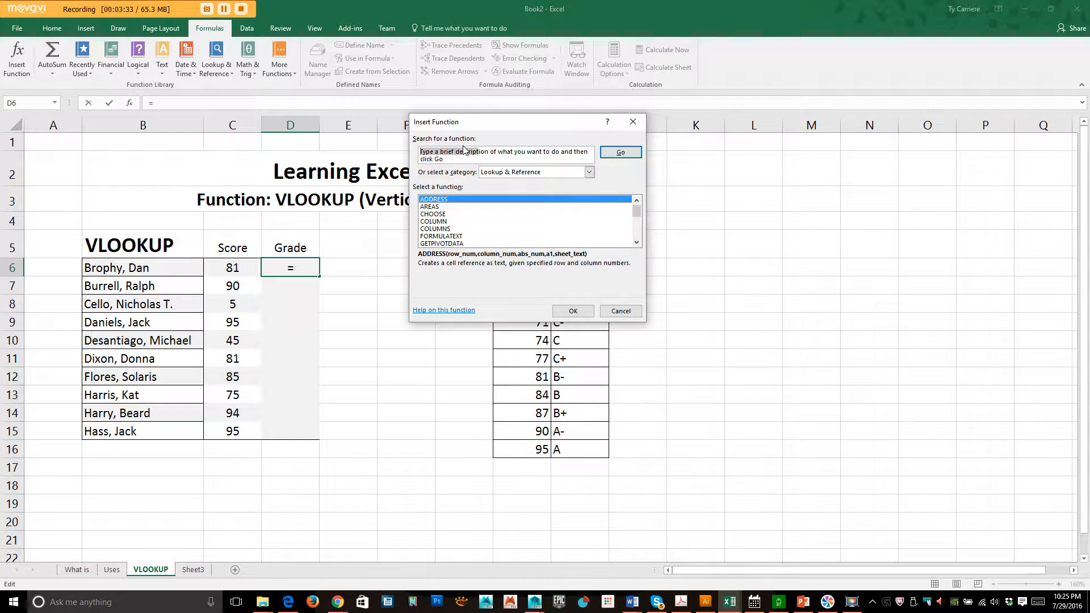
left_click_drag(458, 157, 406, 150)
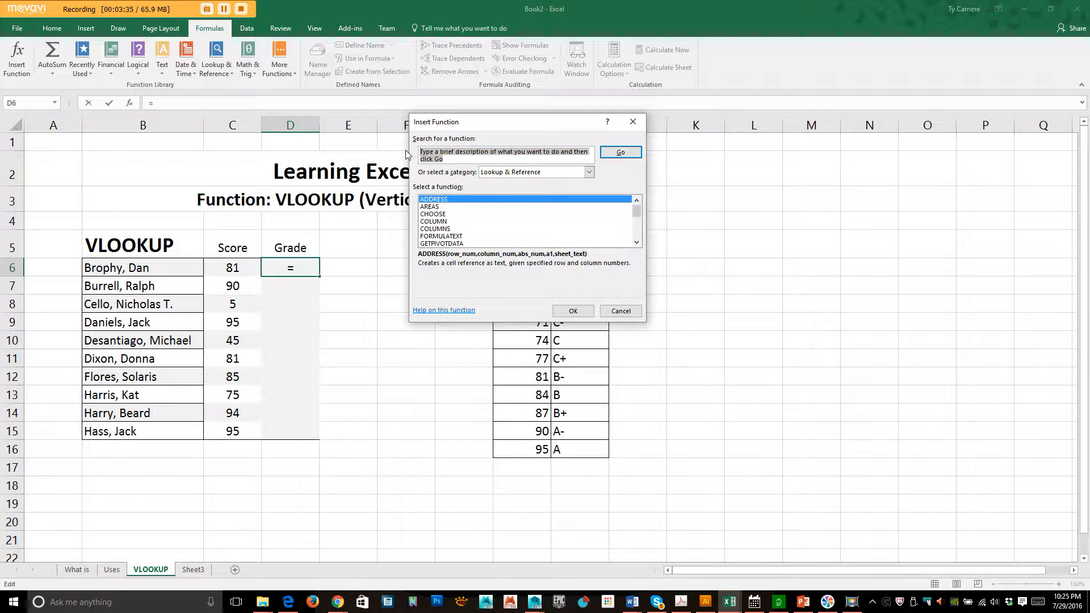
type("vloo")
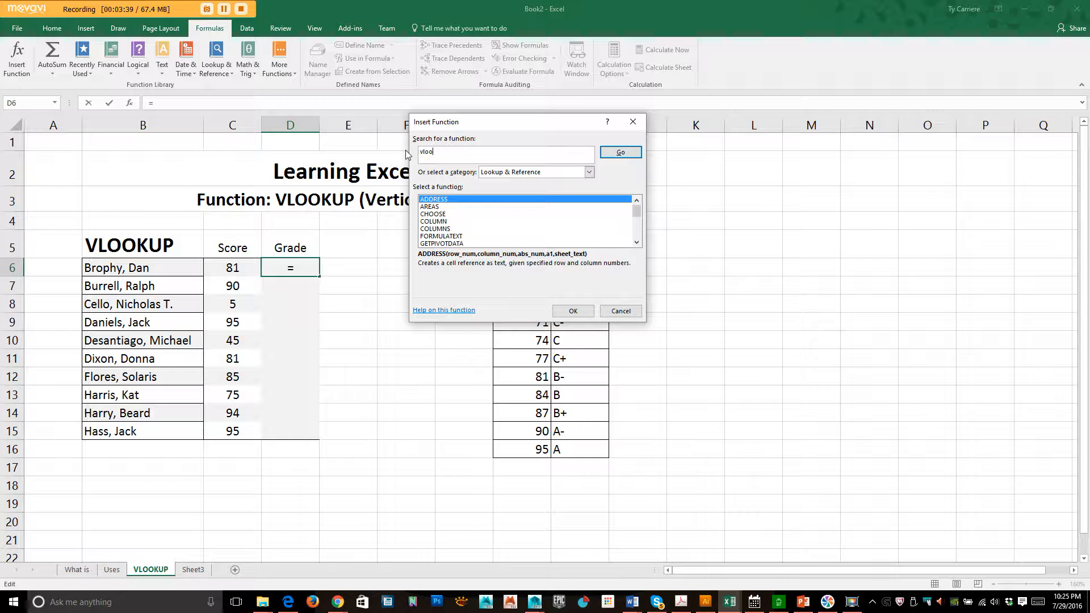
type("kup")
left_click(635, 152)
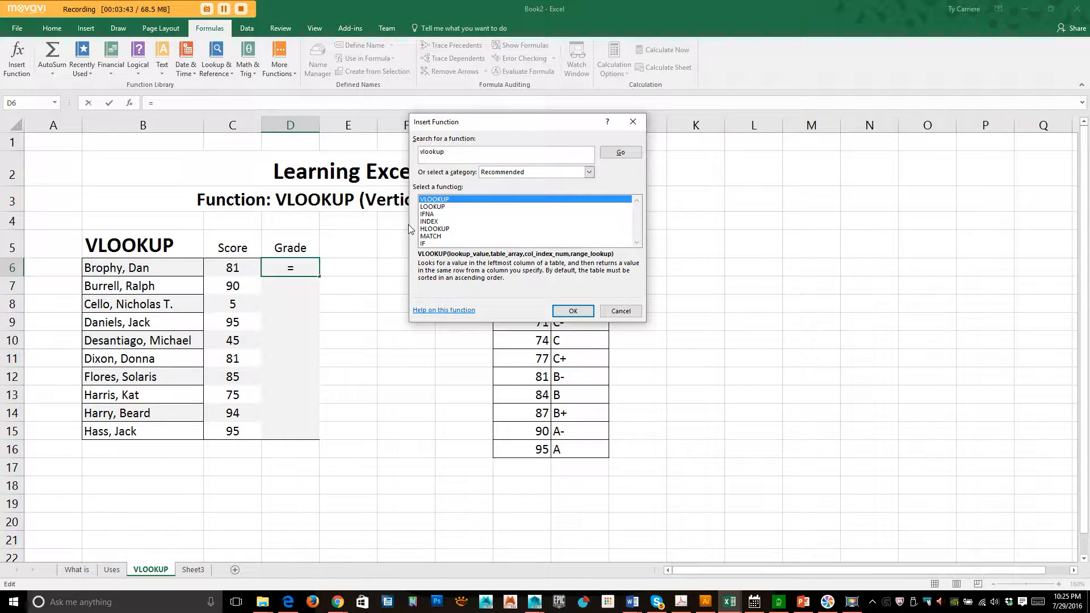
double_click(434, 199)
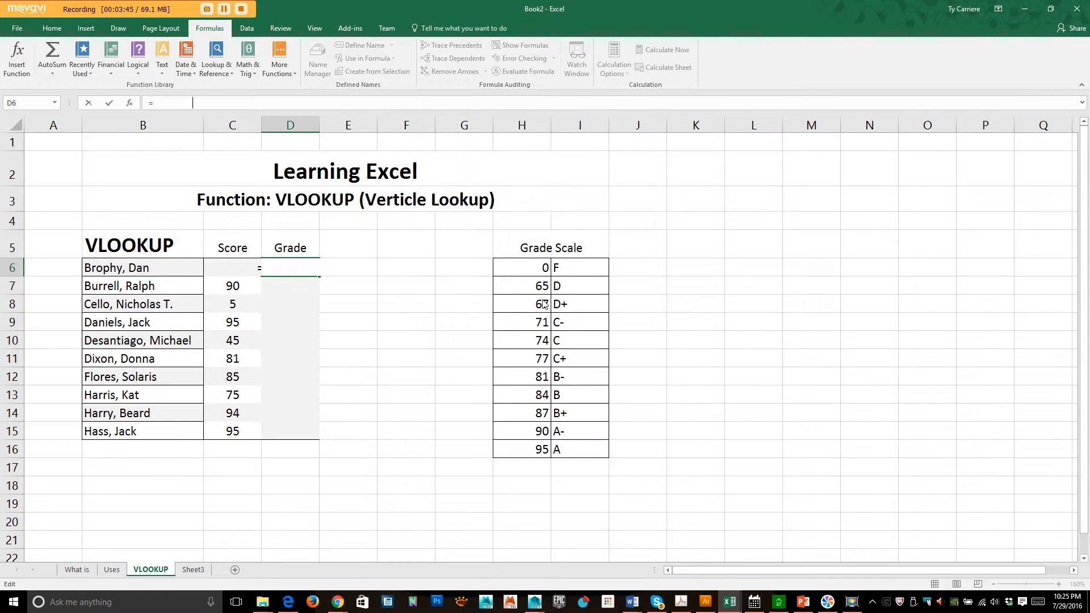
Step: Try C6 as the lookup value of the VLOOKUP function and cancel its arguments
left_click_drag(507, 137, 536, 145)
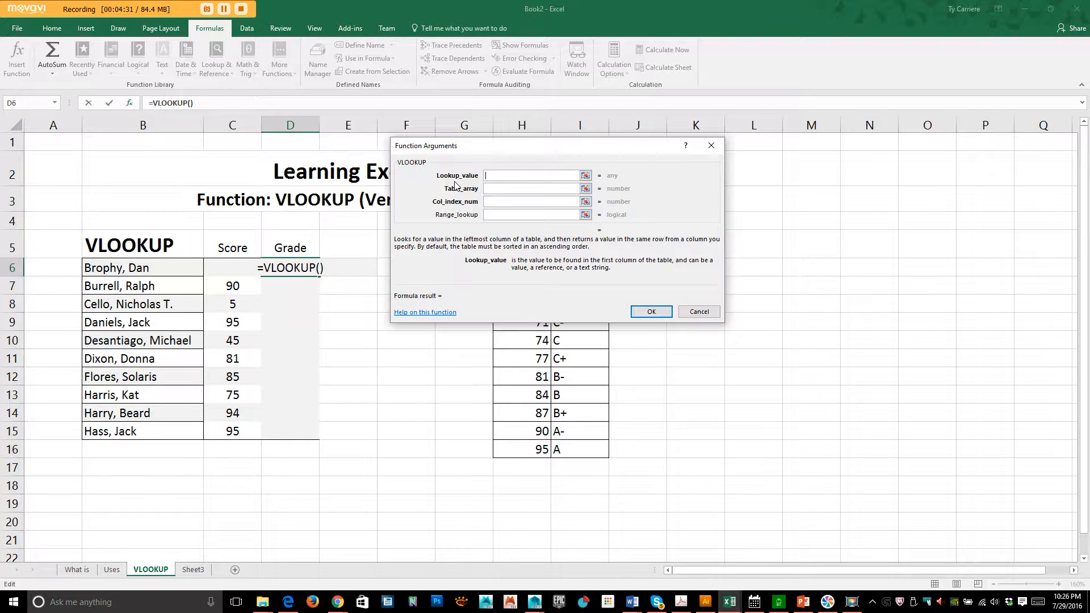
left_click(510, 176)
left_click(229, 267)
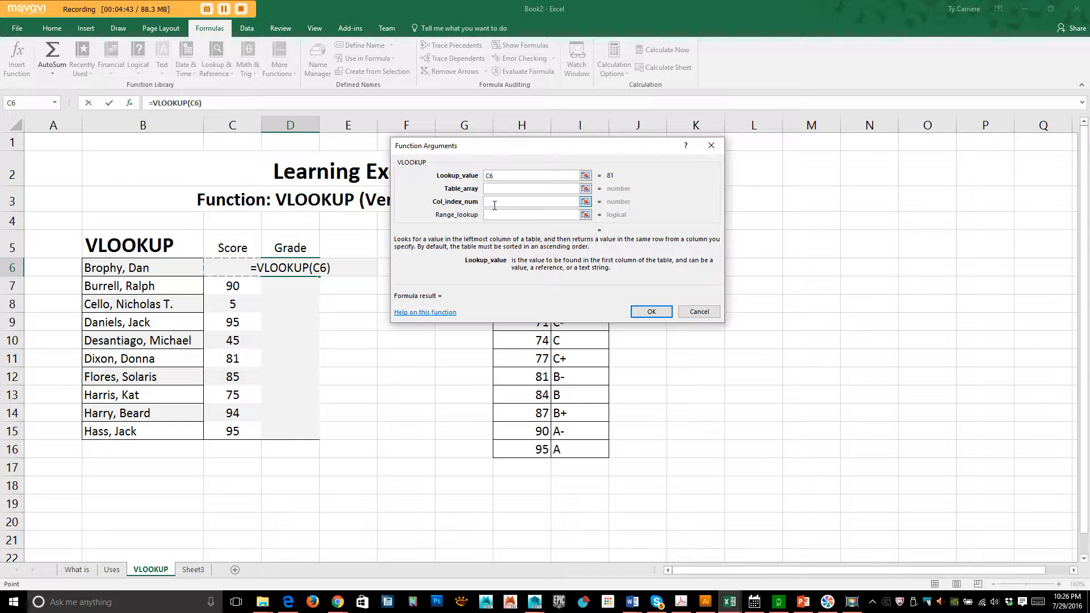
left_click(699, 312)
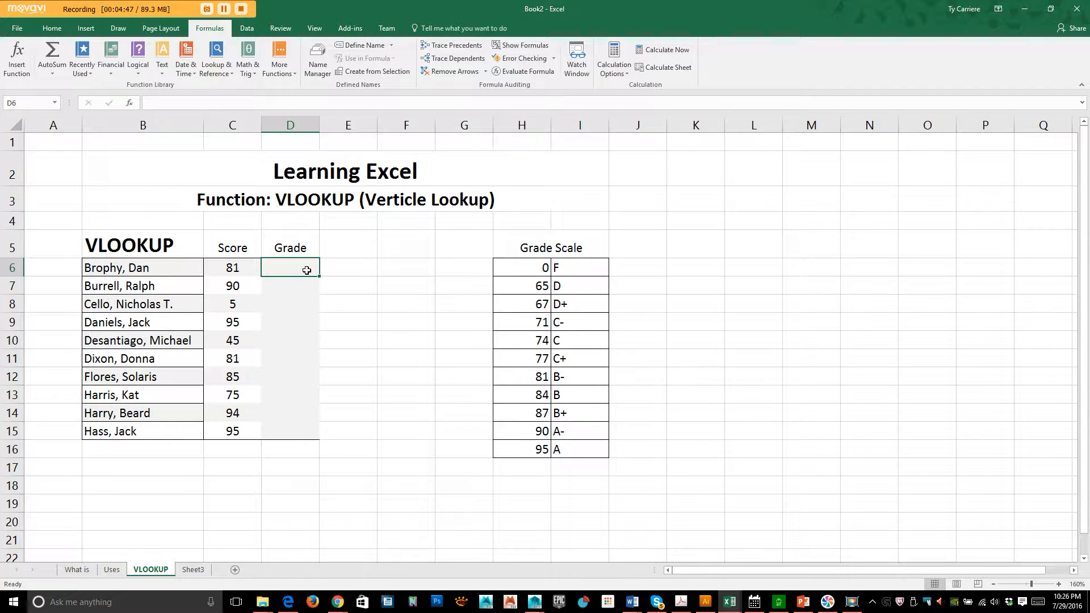
Step: Insert the VLOOKUP function into cell D6 from the most recently used functions
left_click(17, 60)
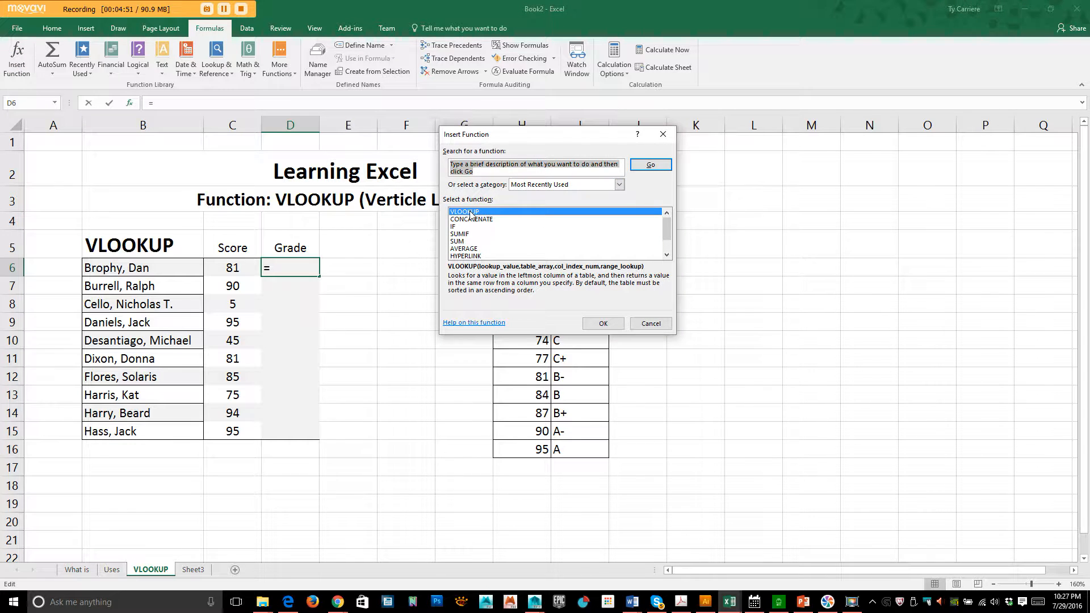
left_click_drag(558, 142, 515, 152)
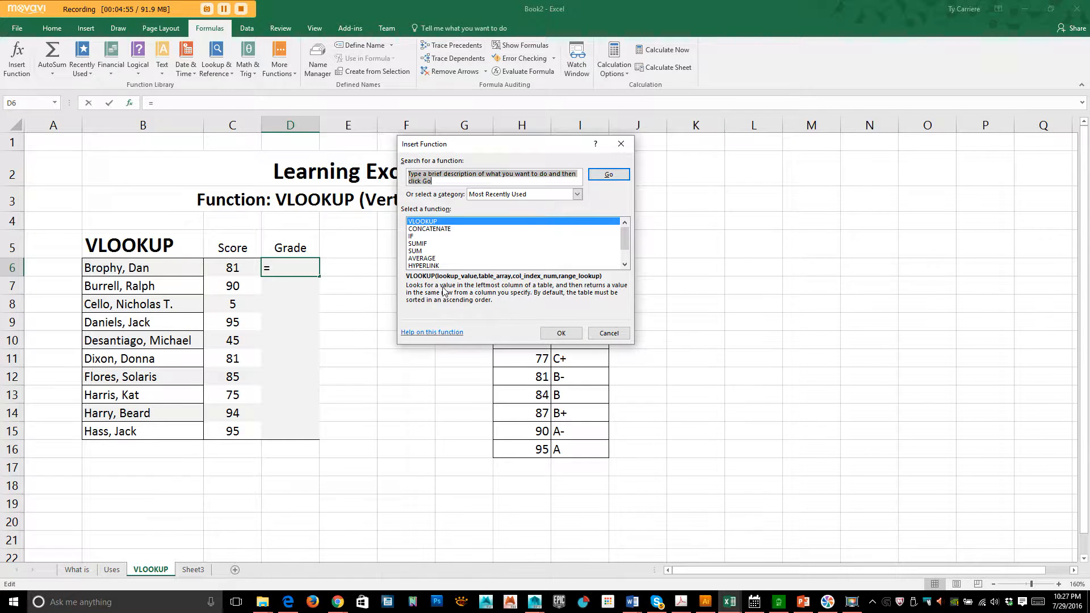
left_click(445, 229)
left_click(421, 253)
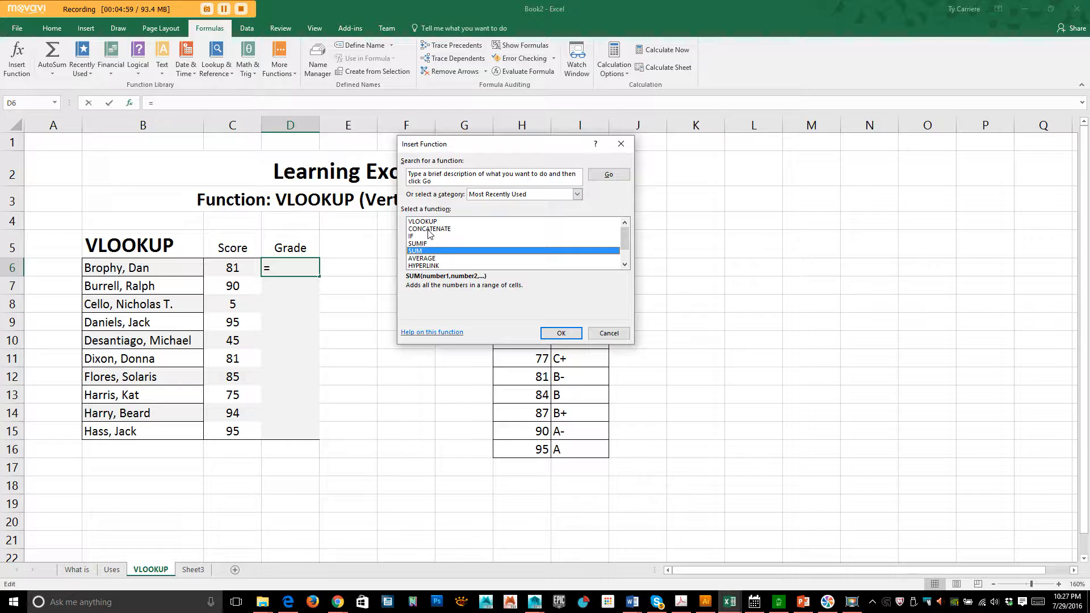
left_click(429, 228)
left_click(429, 221)
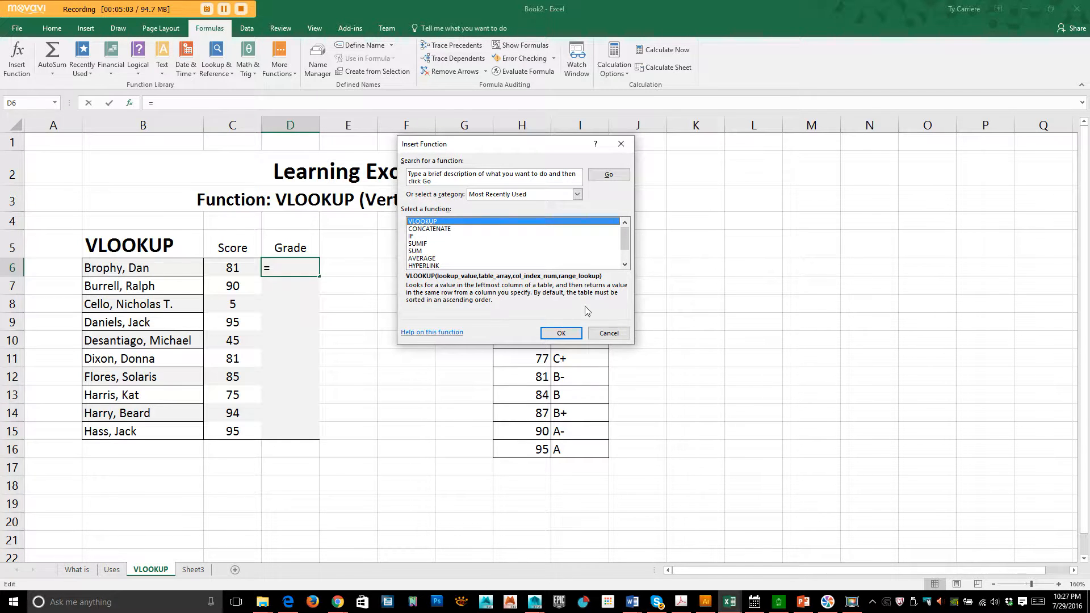
left_click_drag(526, 153, 416, 143)
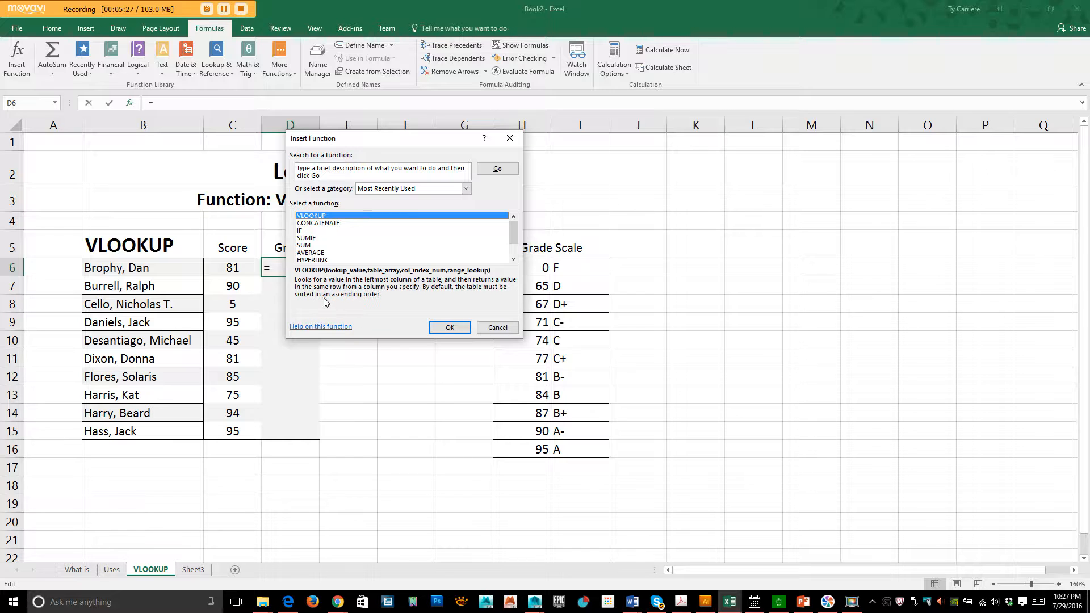
left_click_drag(423, 147, 312, 186)
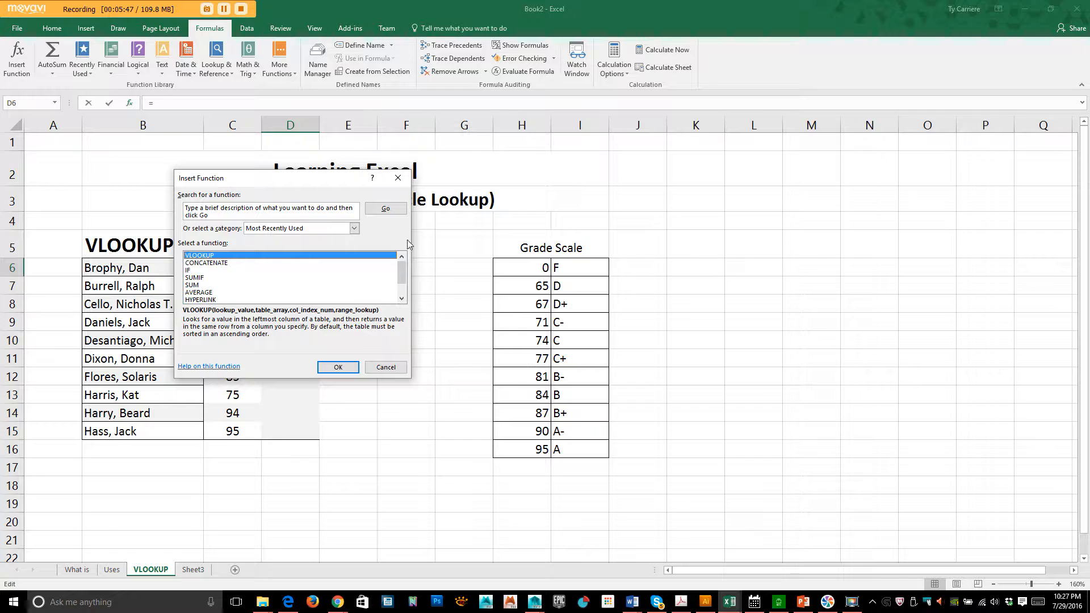
left_click_drag(321, 186, 416, 94)
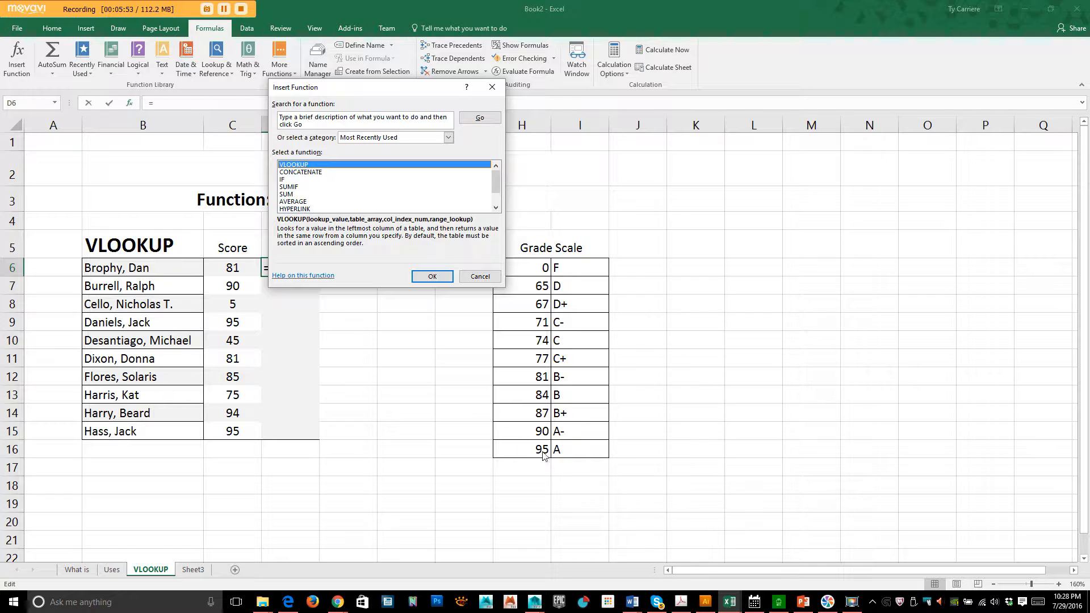
left_click_drag(416, 94, 551, 151)
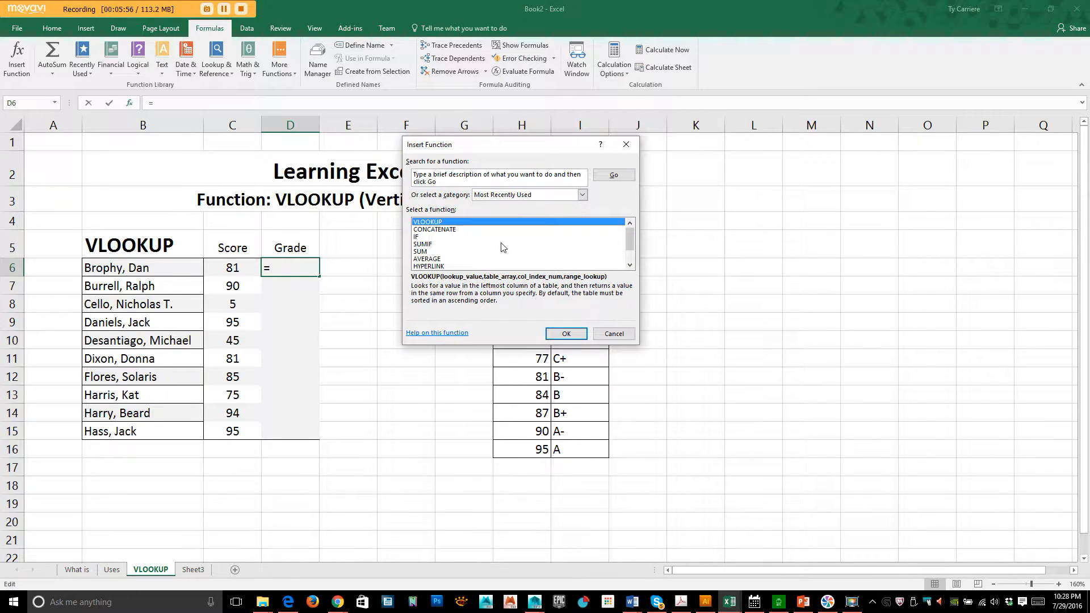
left_click(574, 338)
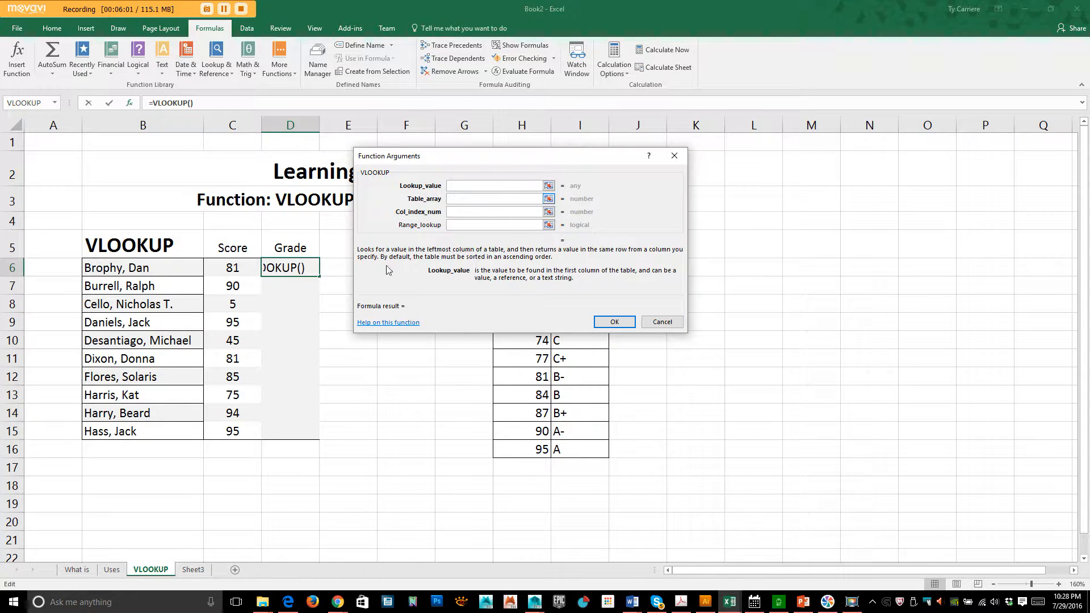
Step: Set the VLOOKUP lookup value to C6 and the table array to the Grade Scale range H6:I16
left_click(239, 266)
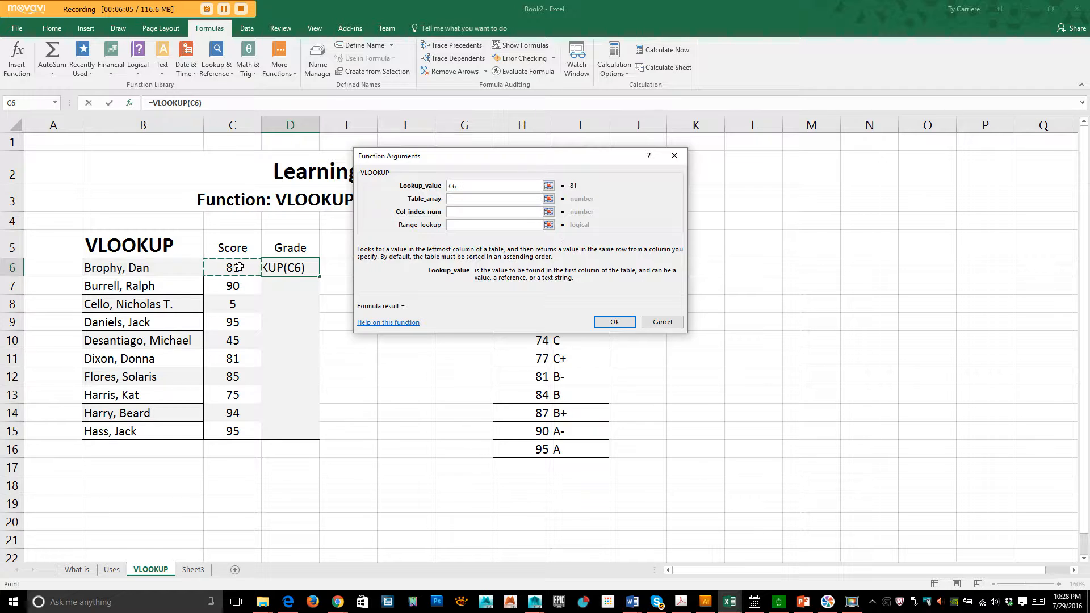
left_click(483, 203)
left_click_drag(509, 155, 307, 150)
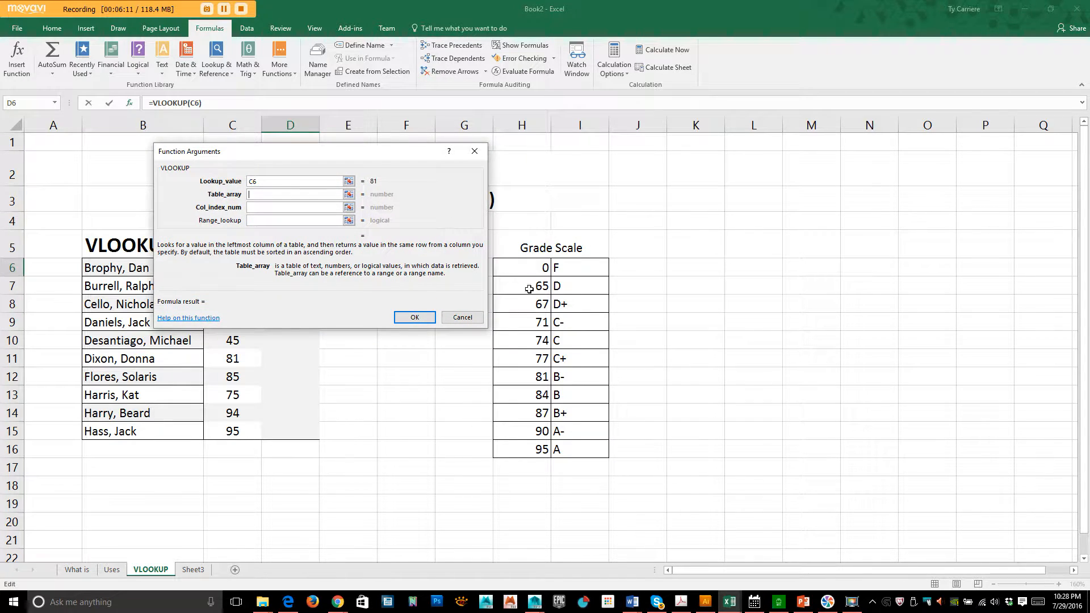
left_click_drag(514, 265, 568, 450)
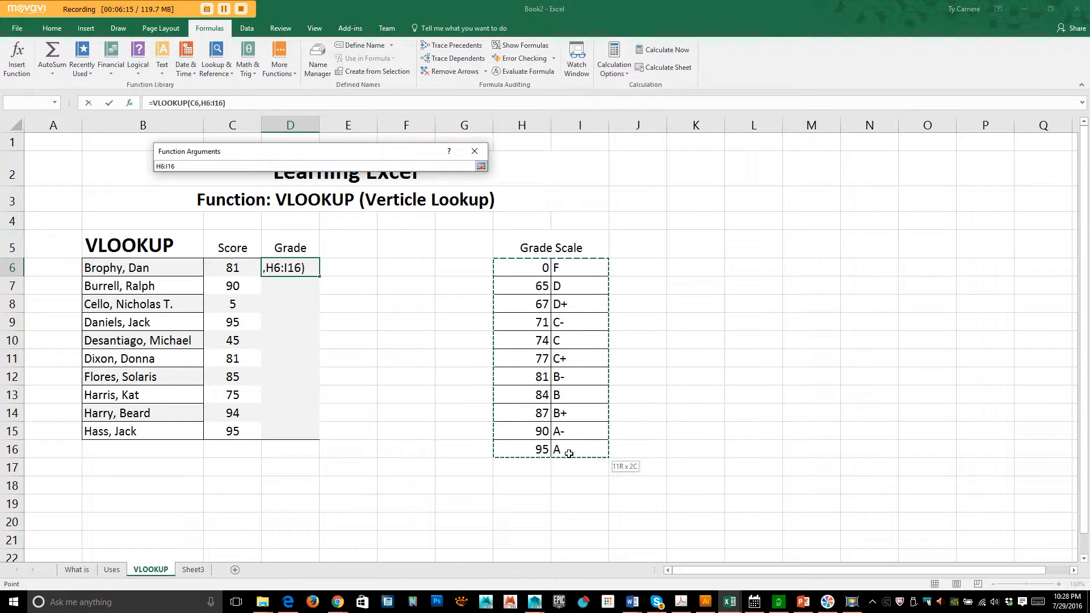
left_click_drag(568, 453, 569, 450)
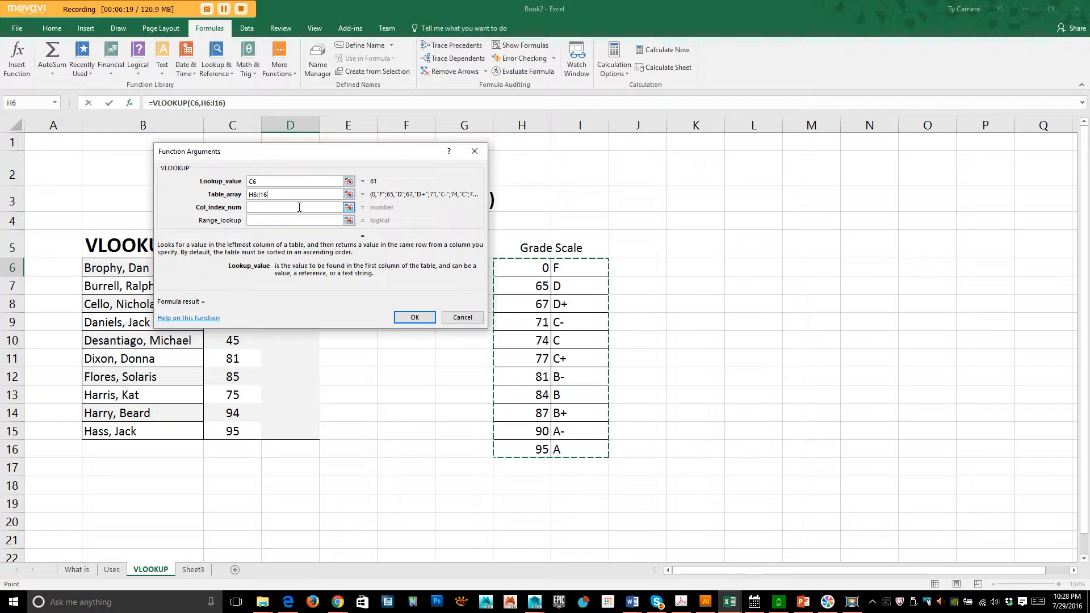
Step: Set the column index number to 2 and complete the VLOOKUP function in D6
left_click_drag(318, 152, 507, 149)
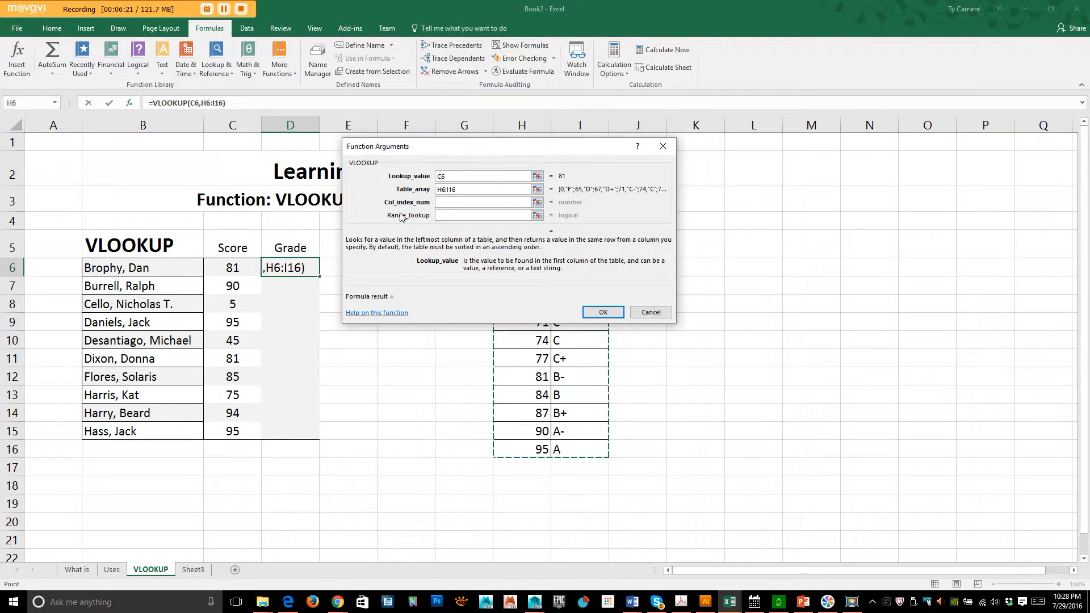
left_click_drag(489, 150, 272, 174)
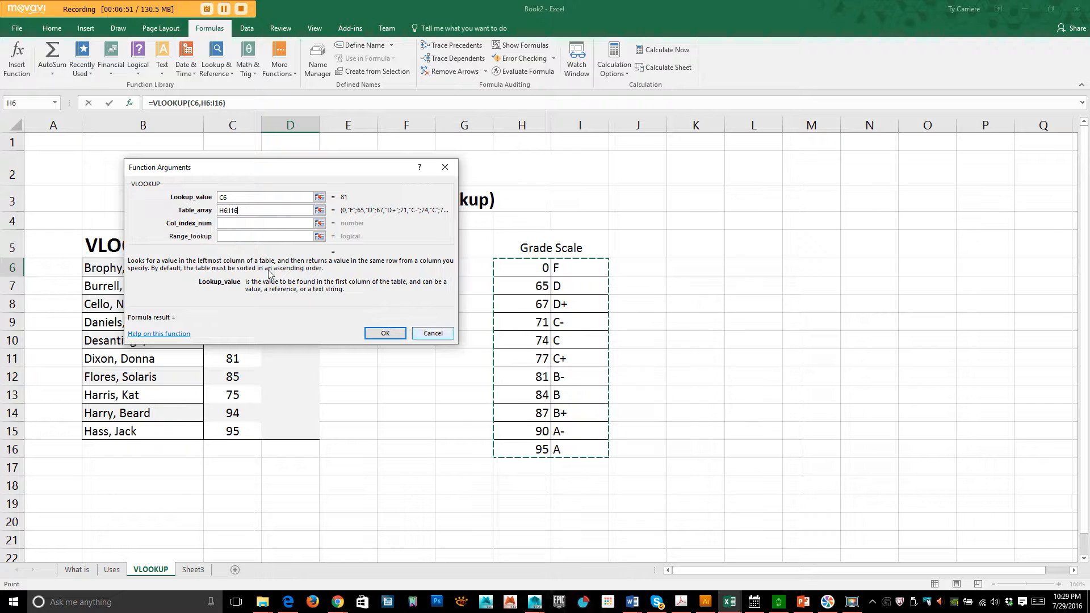
left_click(234, 223)
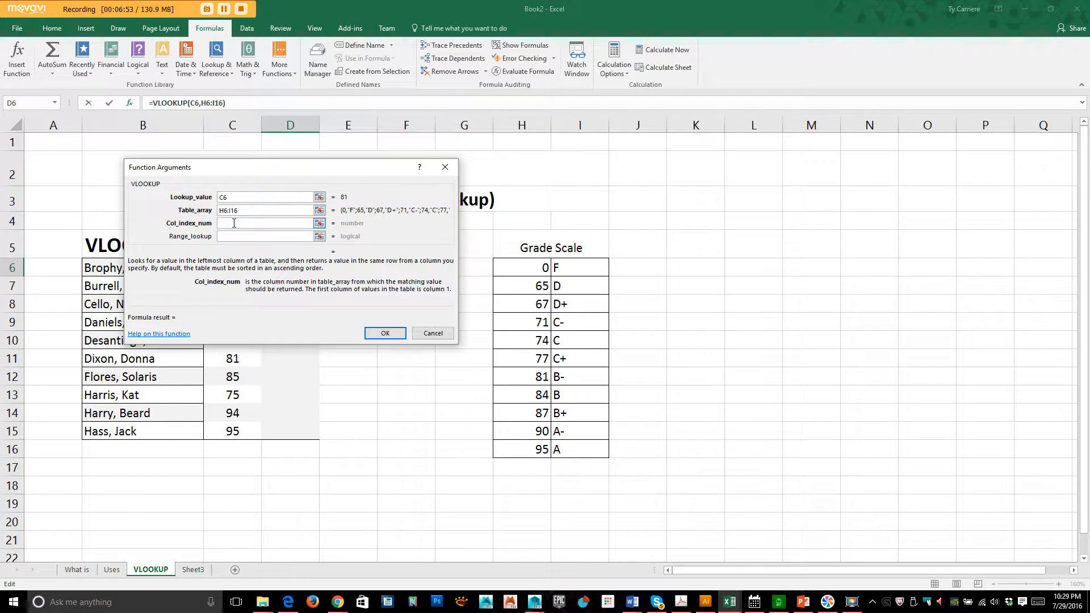
type("2")
left_click_drag(260, 170, 789, 181)
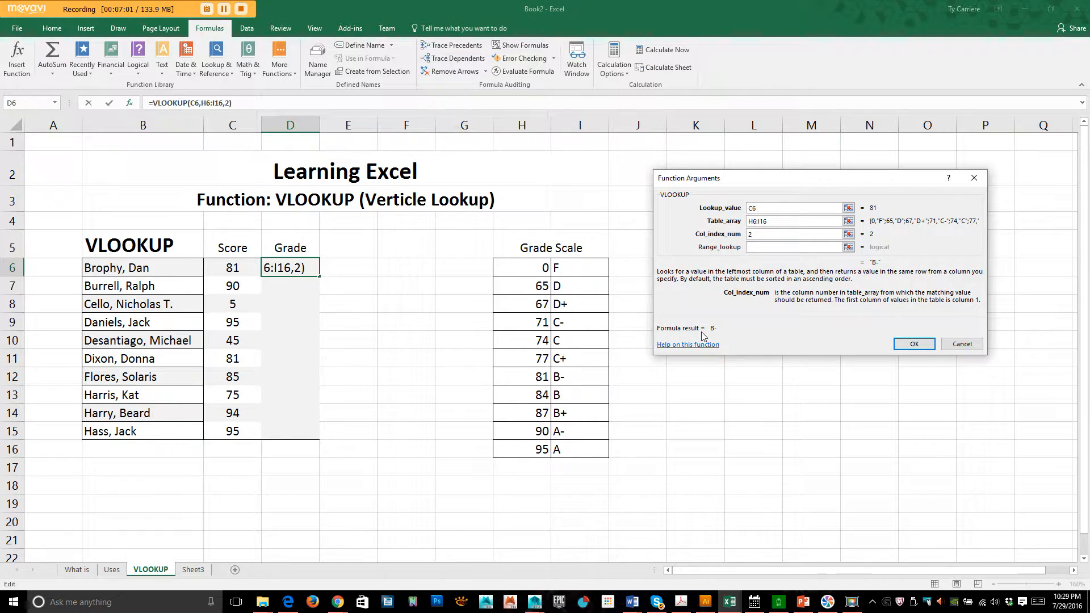
left_click(912, 344)
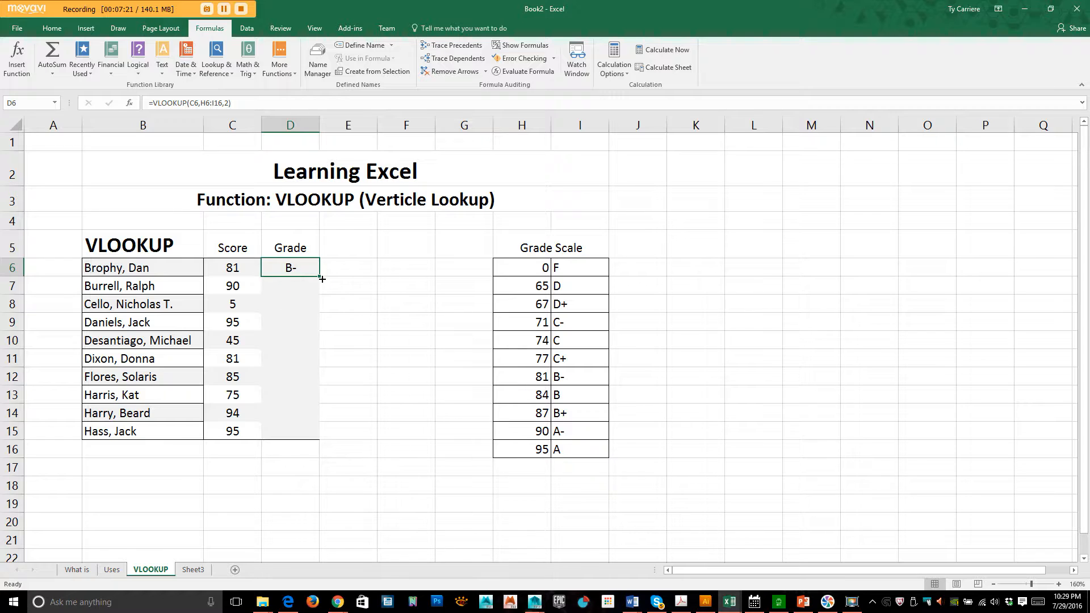
Step: Fill the VLOOKUP formula from D6 down through D15
left_click_drag(319, 278, 308, 447)
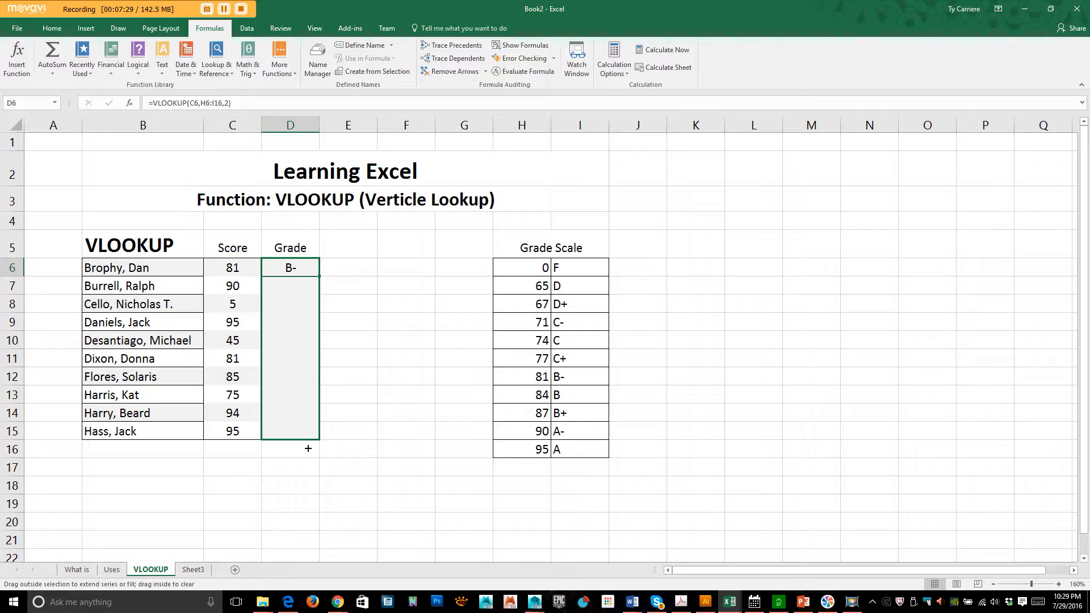
left_click_drag(308, 449, 311, 446)
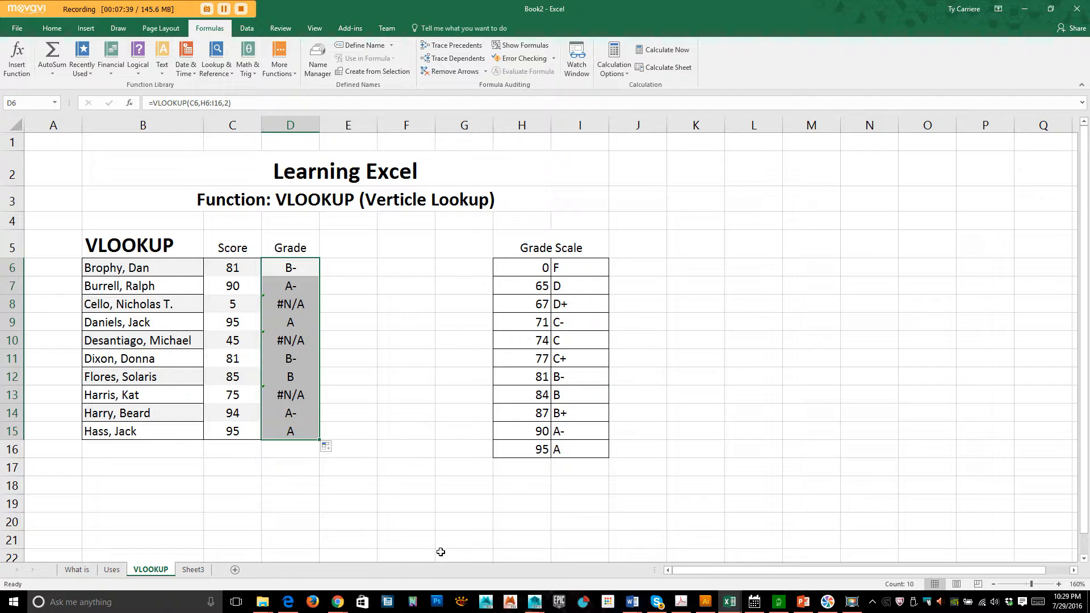
left_click(288, 379)
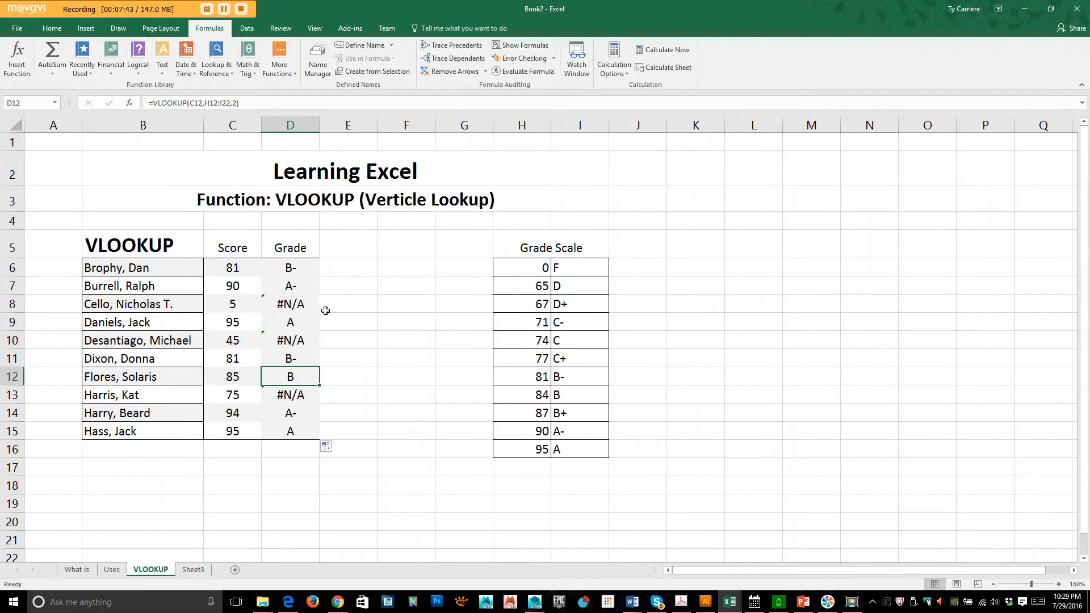
Step: Examine which table ranges the VLOOKUP formulas in D6 and D7 refer to, leaving both formulas as they are
left_click(292, 267)
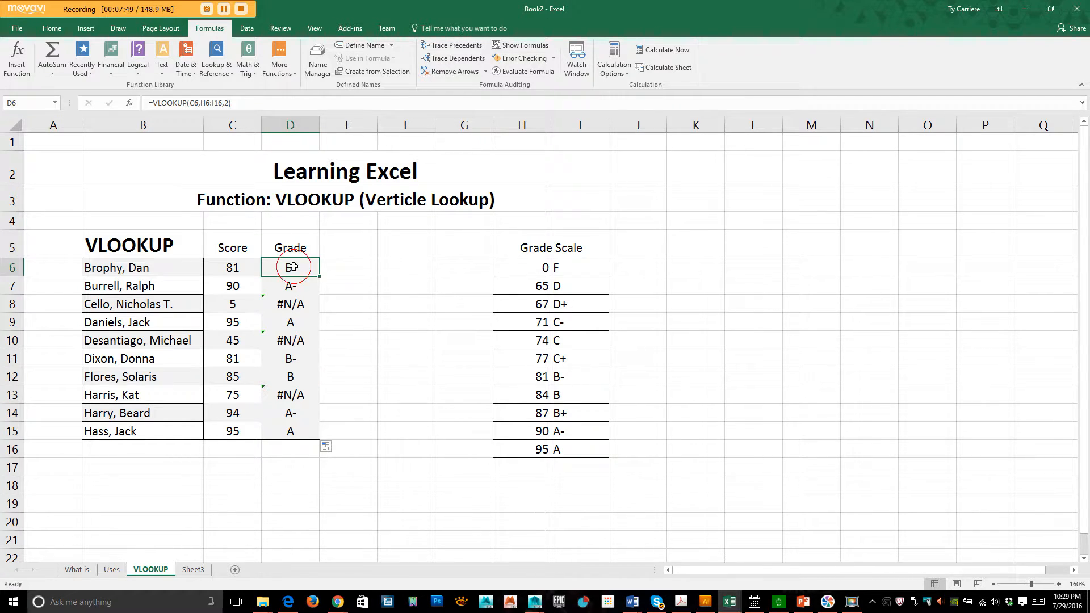
double_click(305, 267)
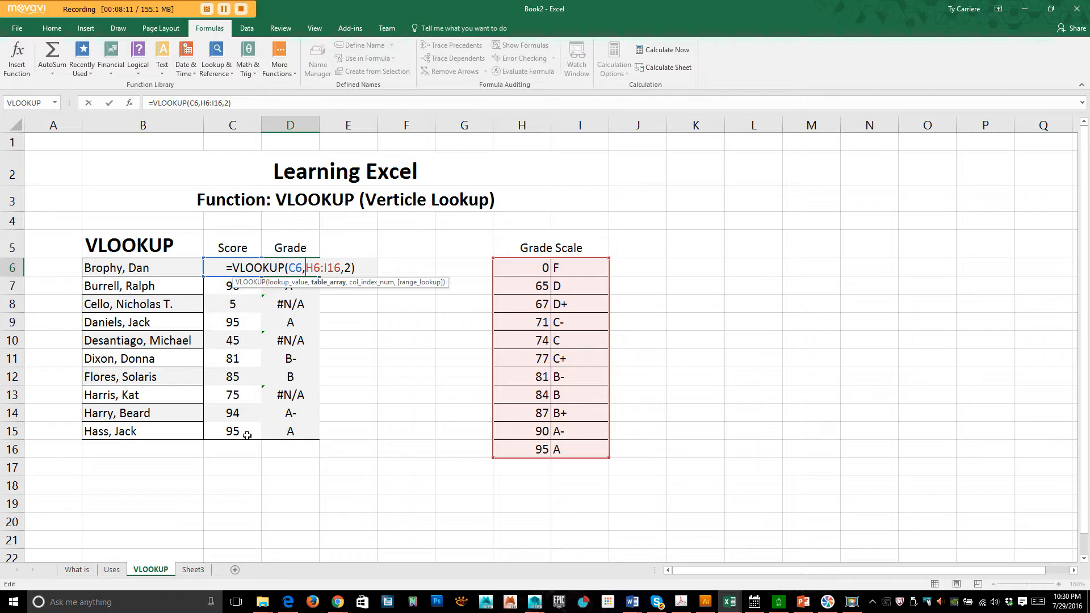
key("Return")
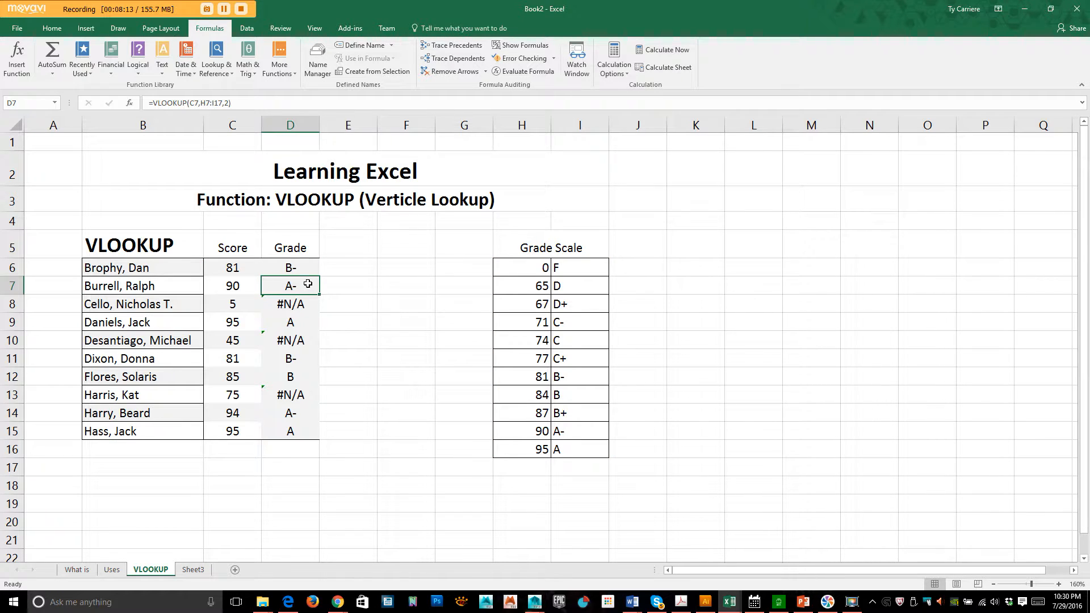
double_click(308, 283)
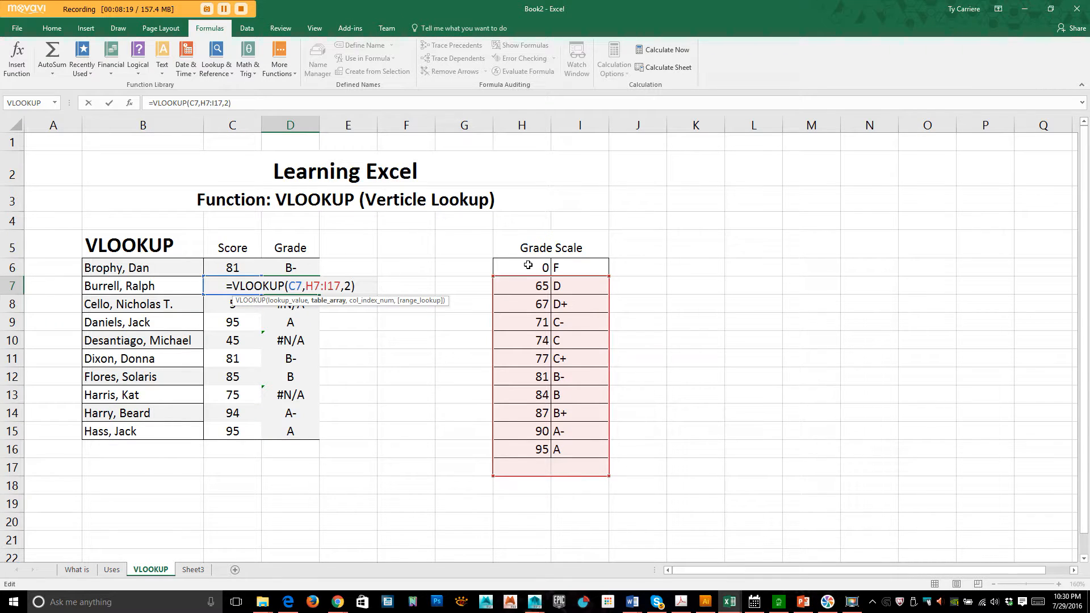
left_click(314, 301)
key("Return")
Step: Move the table array of the D10 formula up to the range H6:I16
double_click(279, 341)
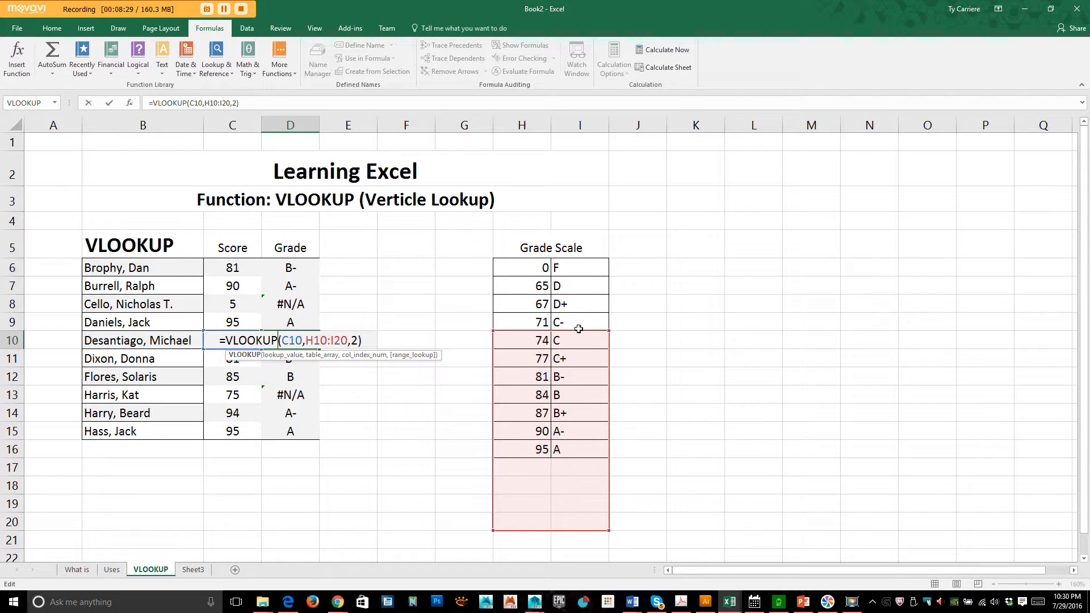
left_click_drag(579, 329, 581, 263)
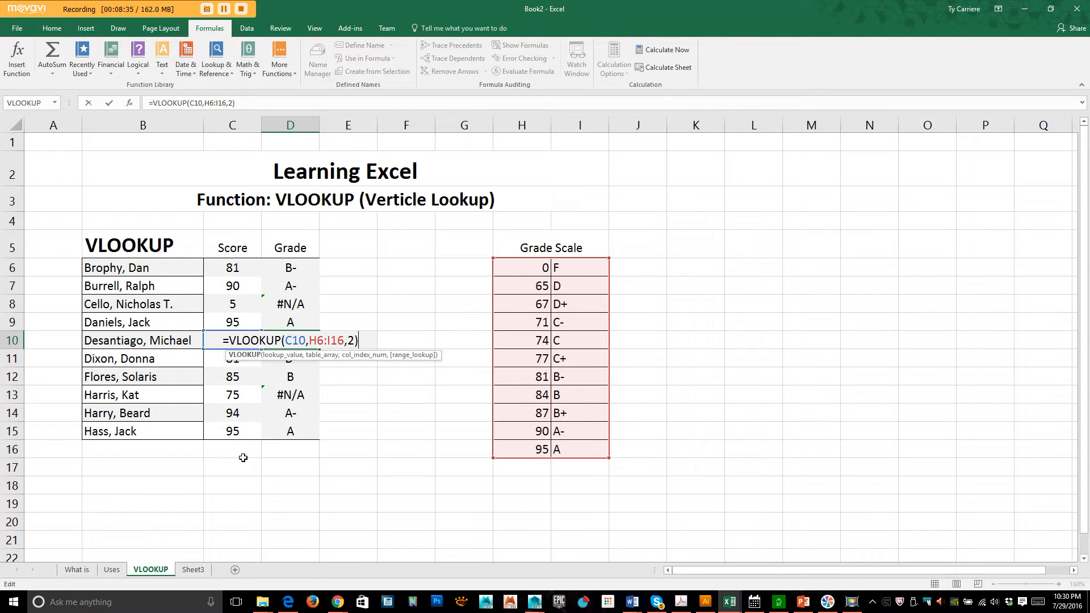
key("Return")
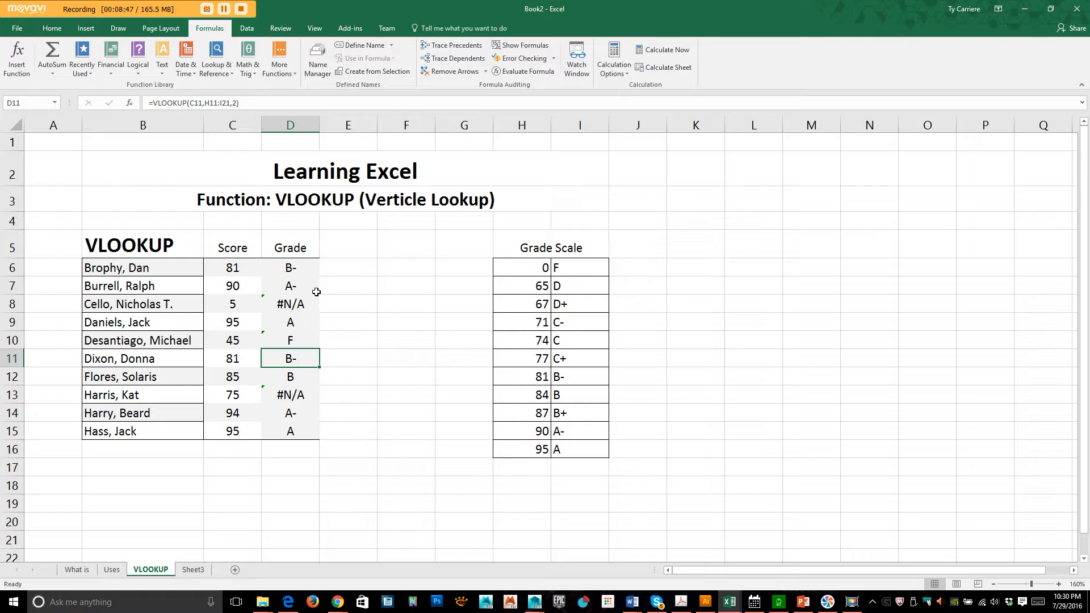
Step: Clear the contents of the Grade cells D7:D15
left_click_drag(305, 282, 291, 431)
right_click(291, 430)
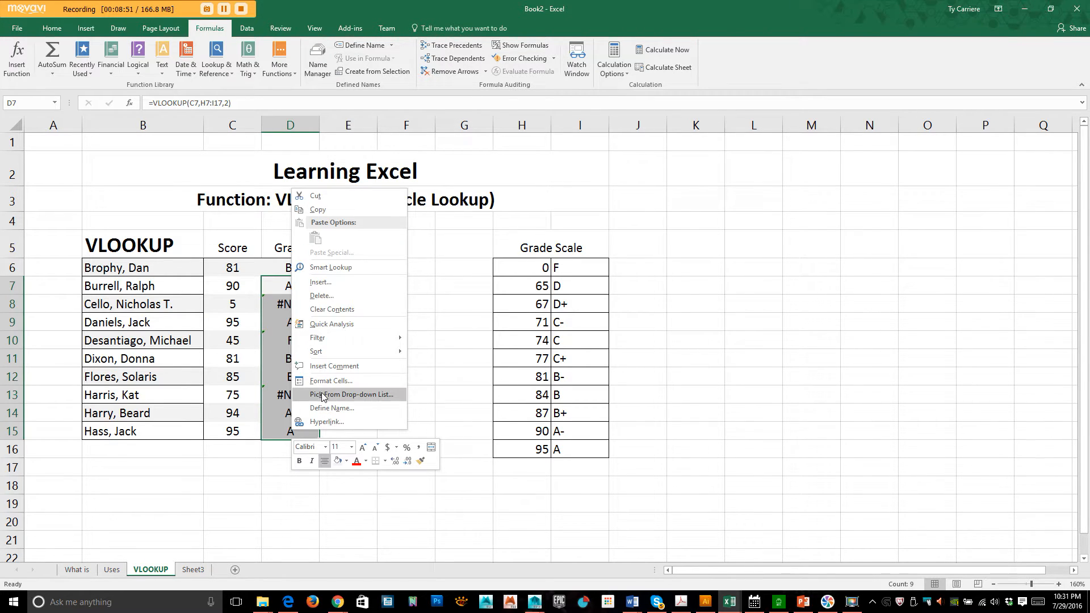
left_click(332, 309)
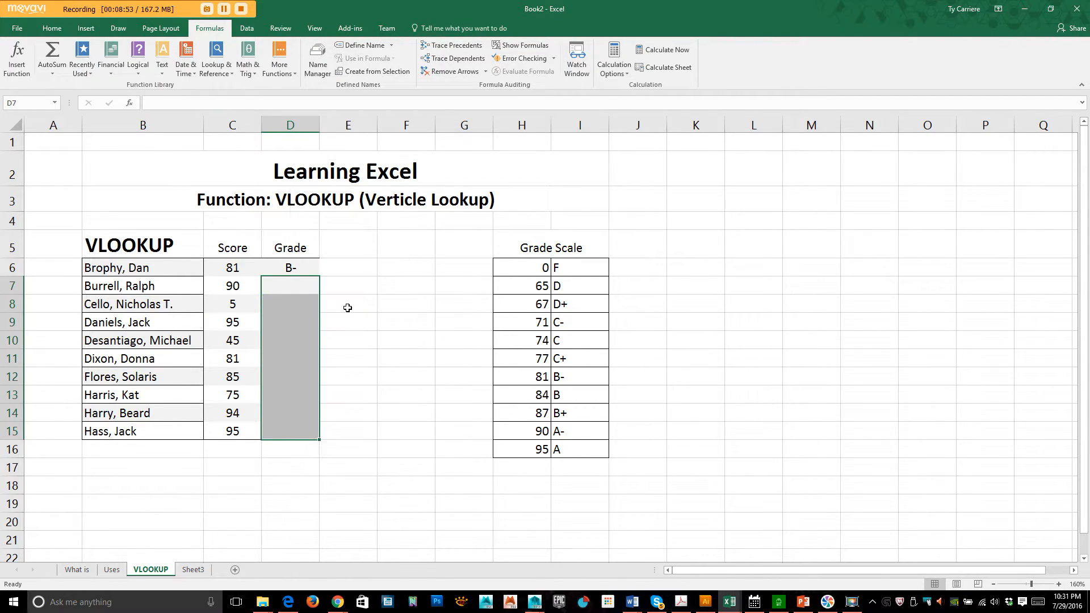
left_click(345, 341)
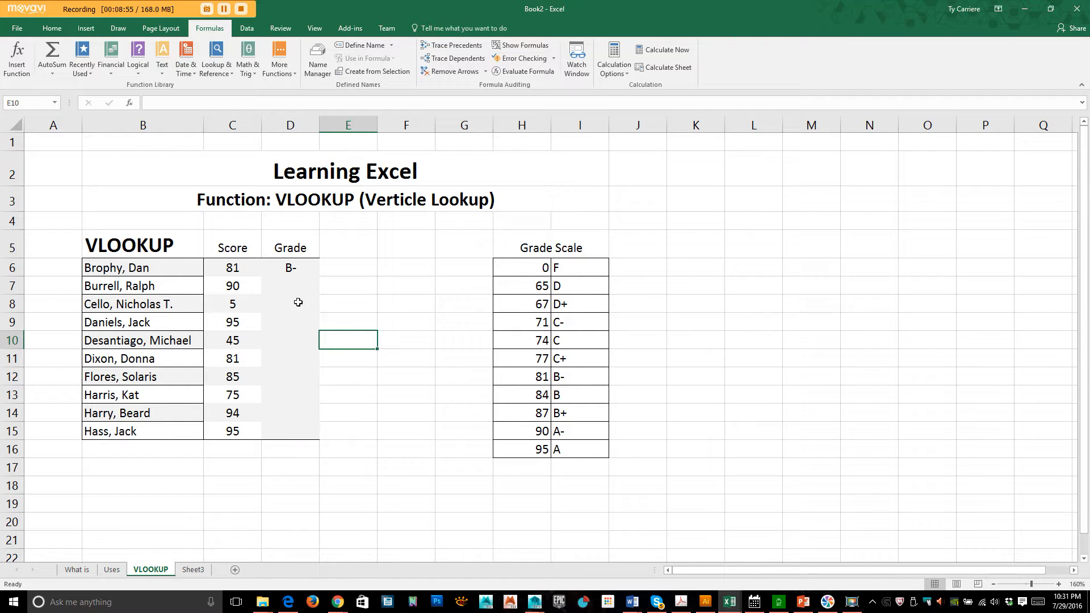
Step: Make the table array in the D6 VLOOKUP formula absolute, so that it reads =VLOOKUP(C6,$H$6:$I$16,2)
left_click(291, 267)
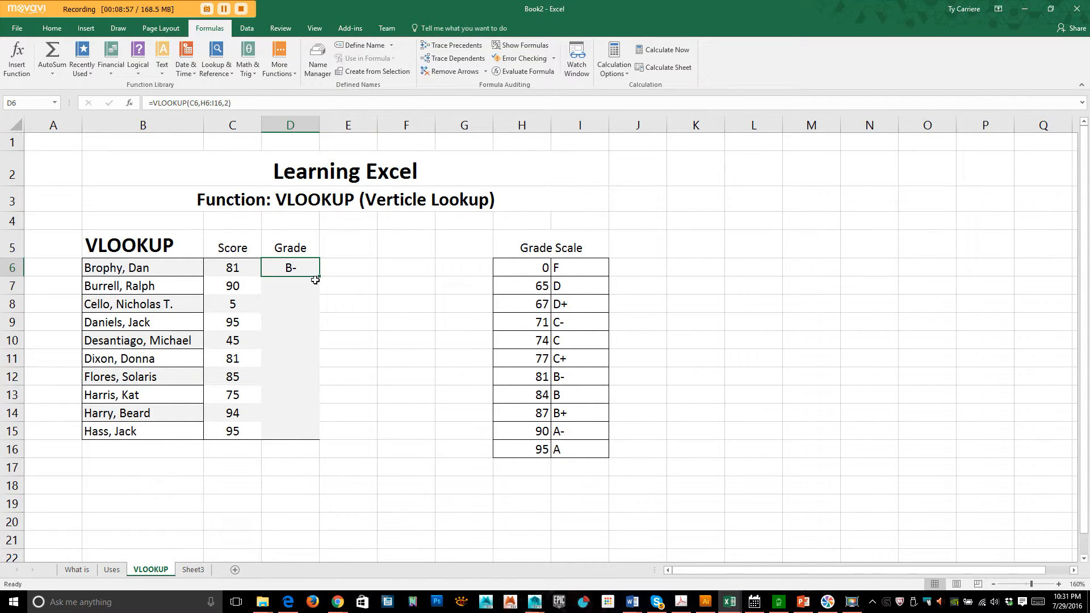
double_click(287, 261)
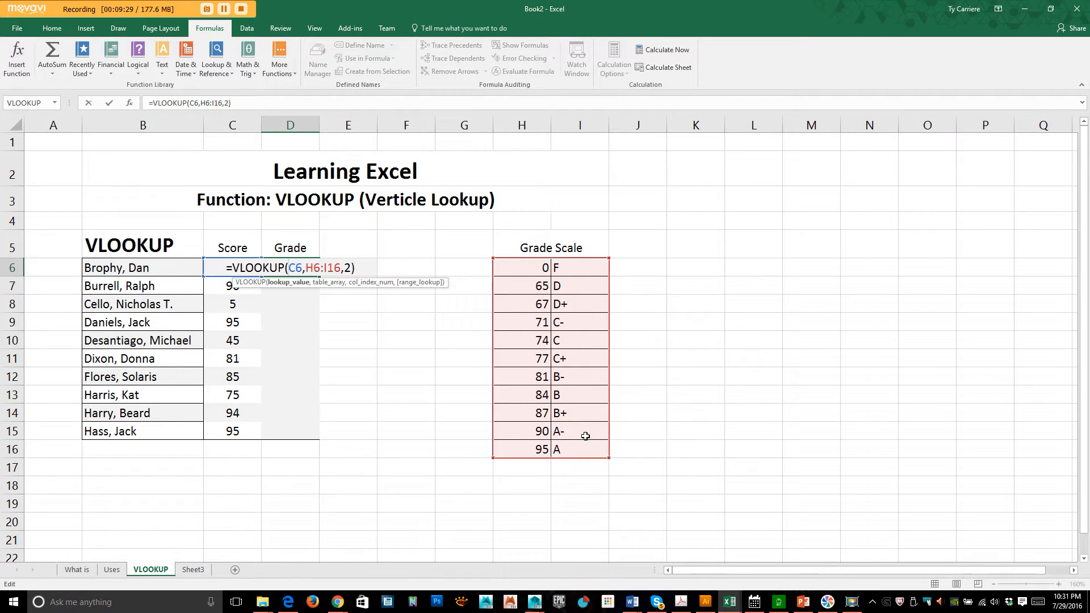
left_click(315, 269)
key("F4")
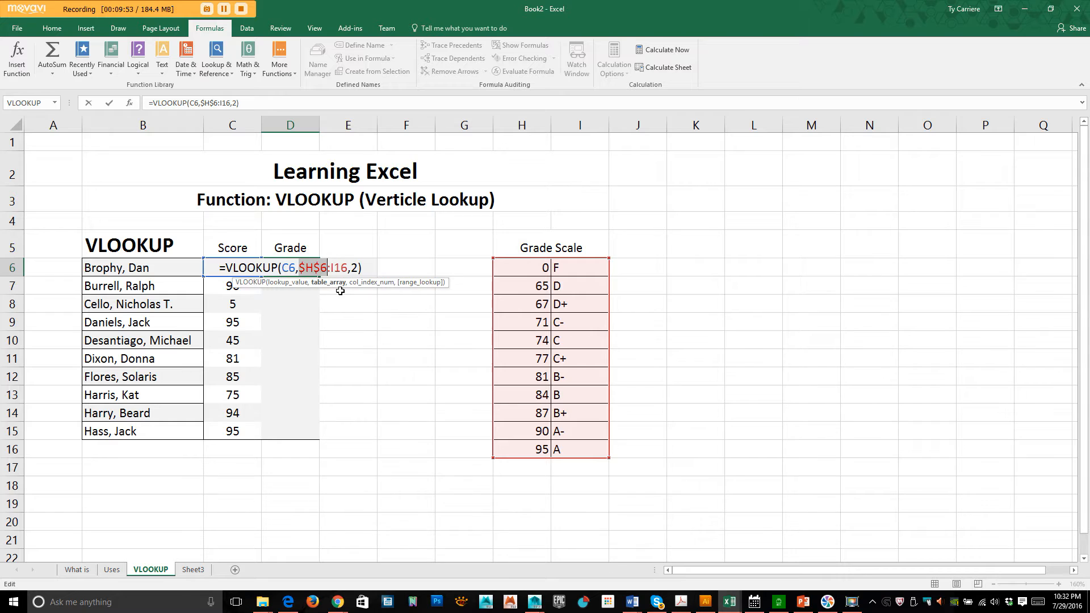
left_click(336, 268)
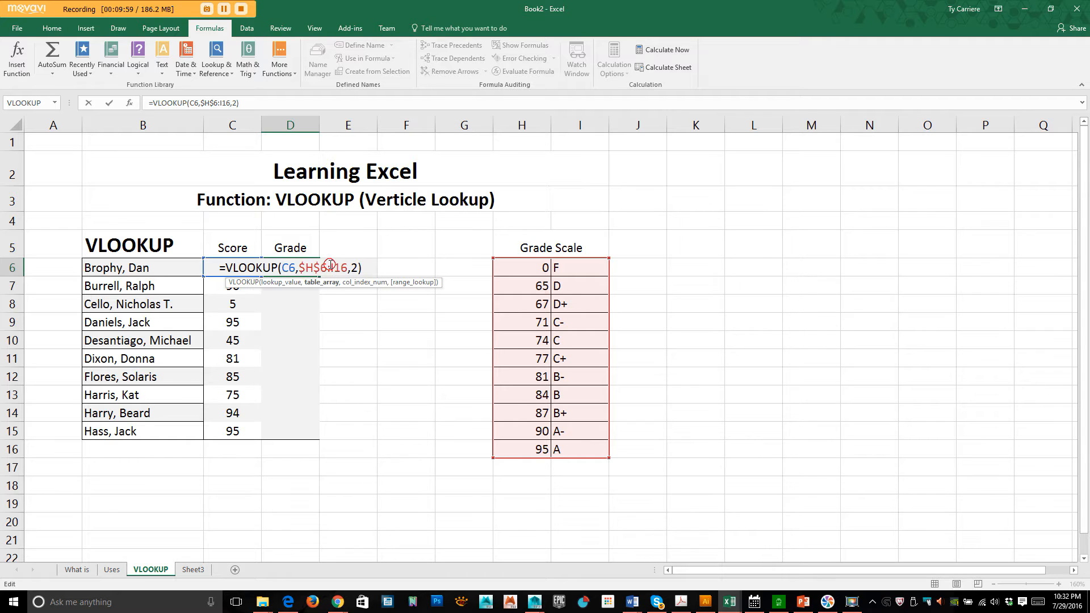
type("$")
left_click(339, 268)
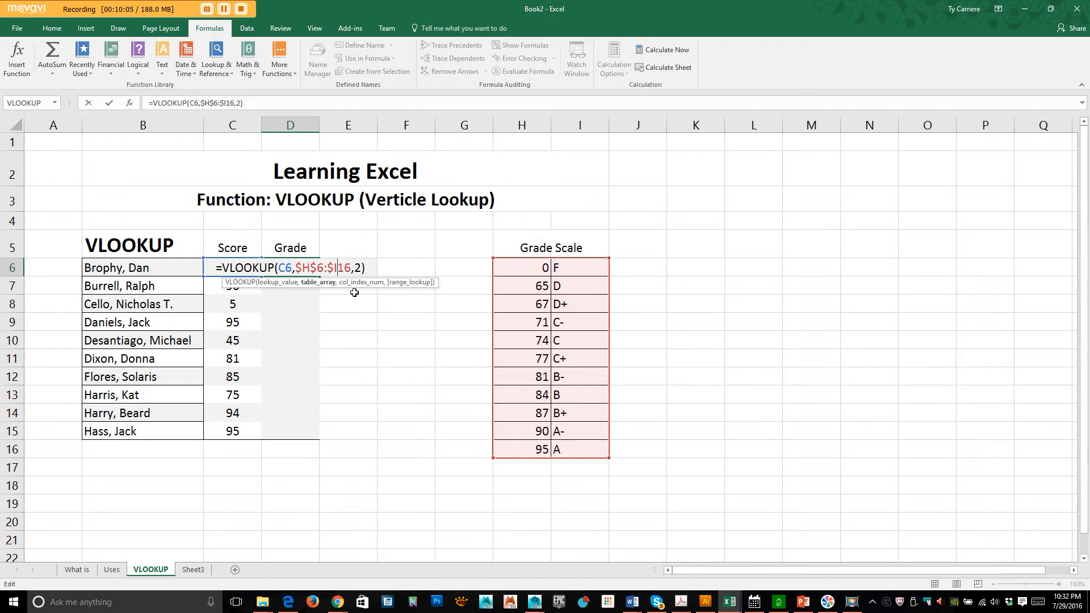
type("$")
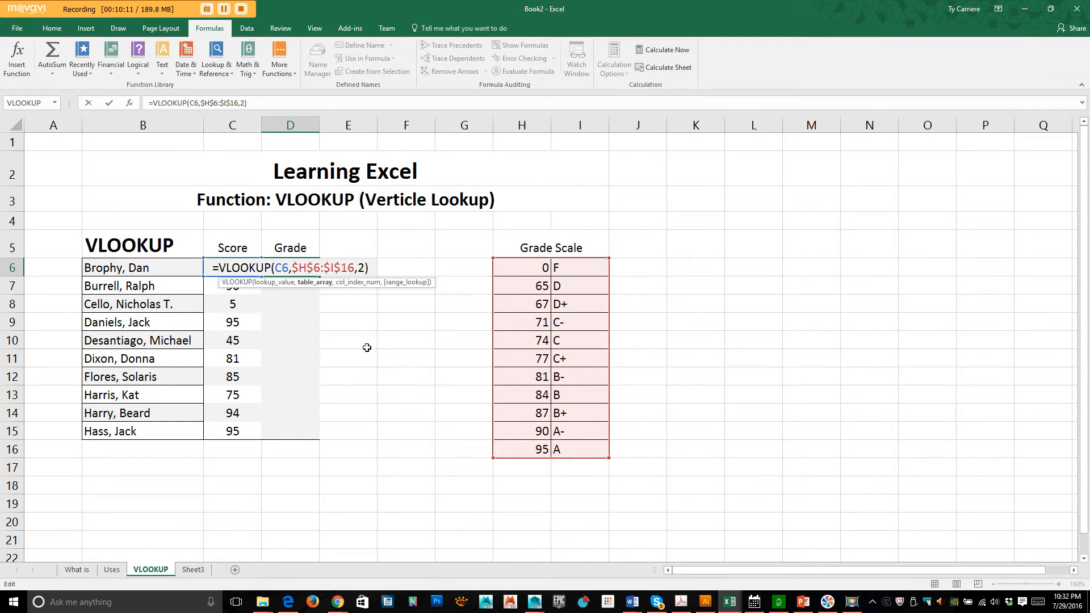
key("Return")
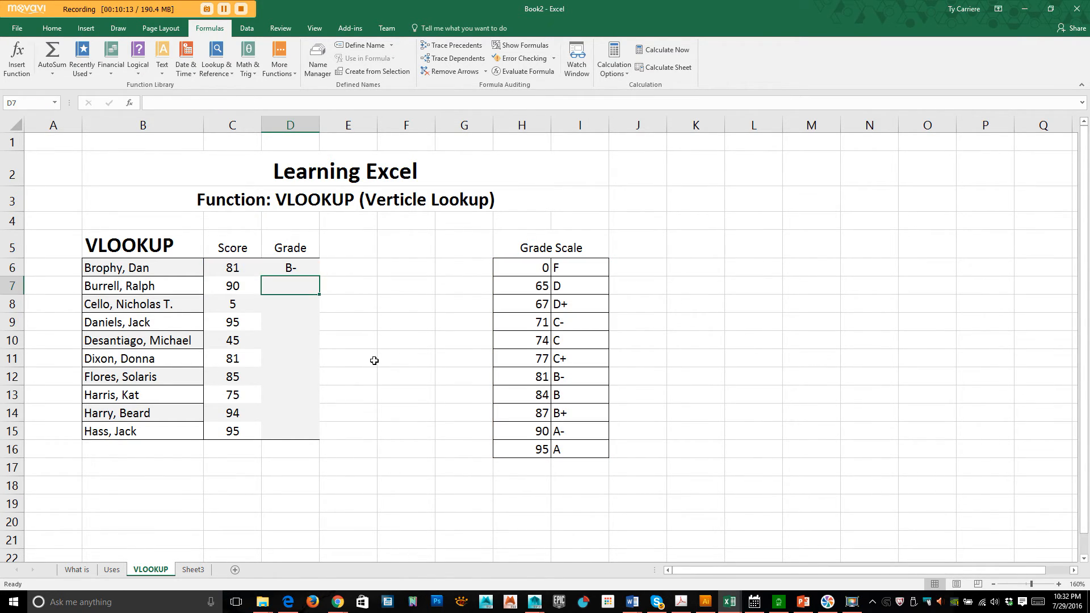
Step: Fill the VLOOKUP formula with the absolute table array from D6 down through D15
left_click(299, 269)
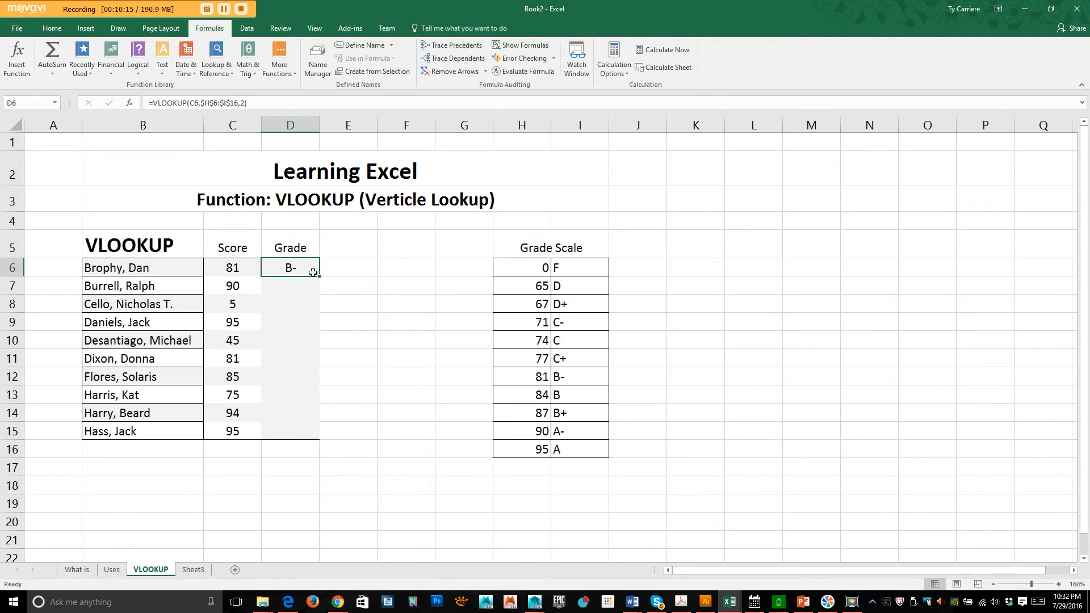
left_click_drag(319, 274, 321, 442)
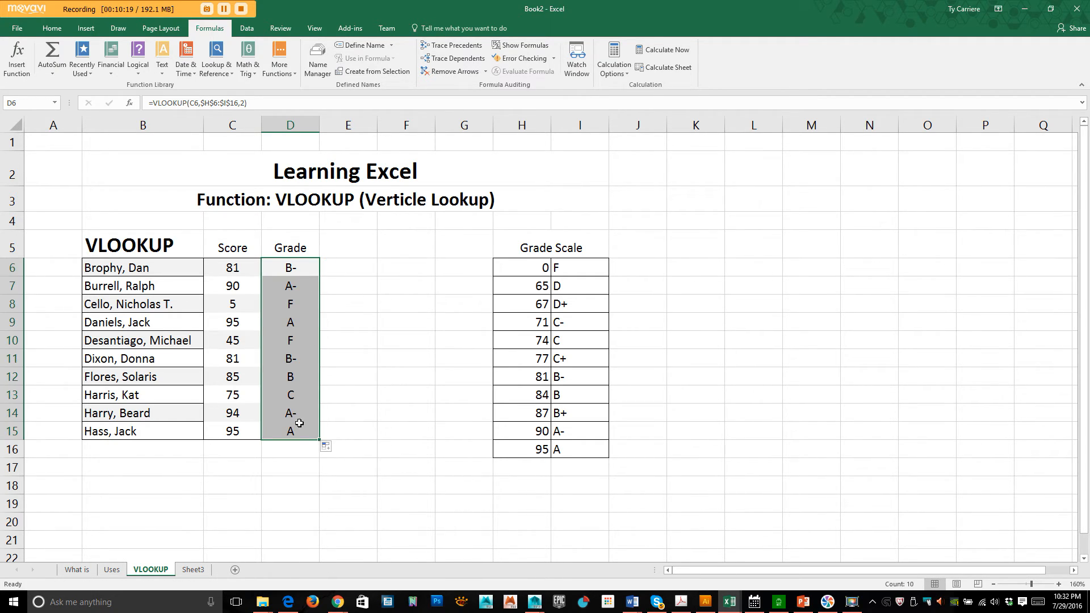
left_click(349, 487)
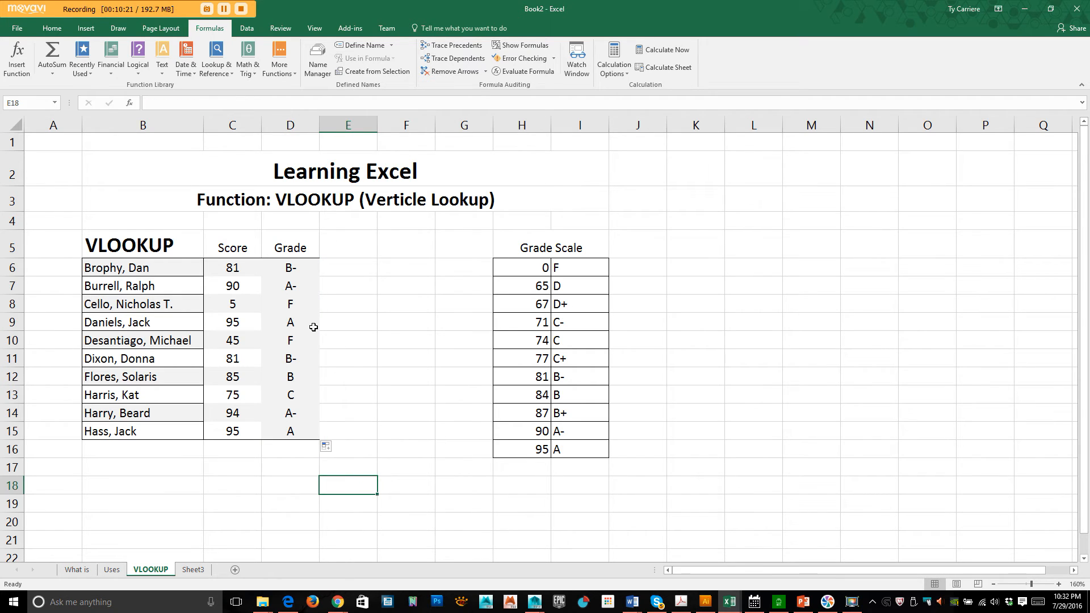
Step: Test the grade lookup in row 9 by setting the score in C9 to 5 and back to 95
left_click(233, 323)
type("5")
key("Return")
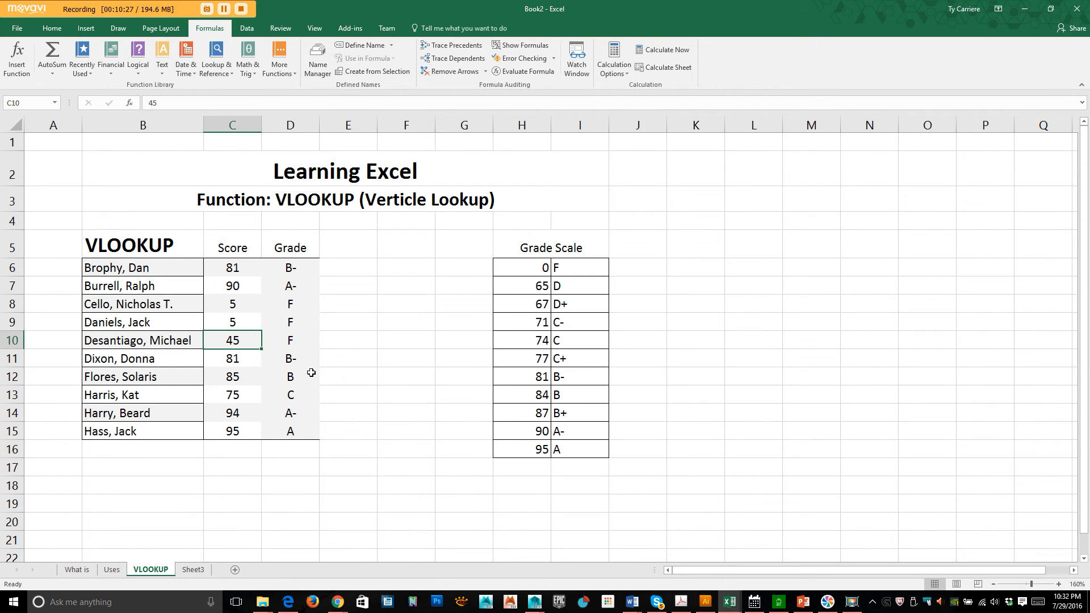
key("Up")
type("95")
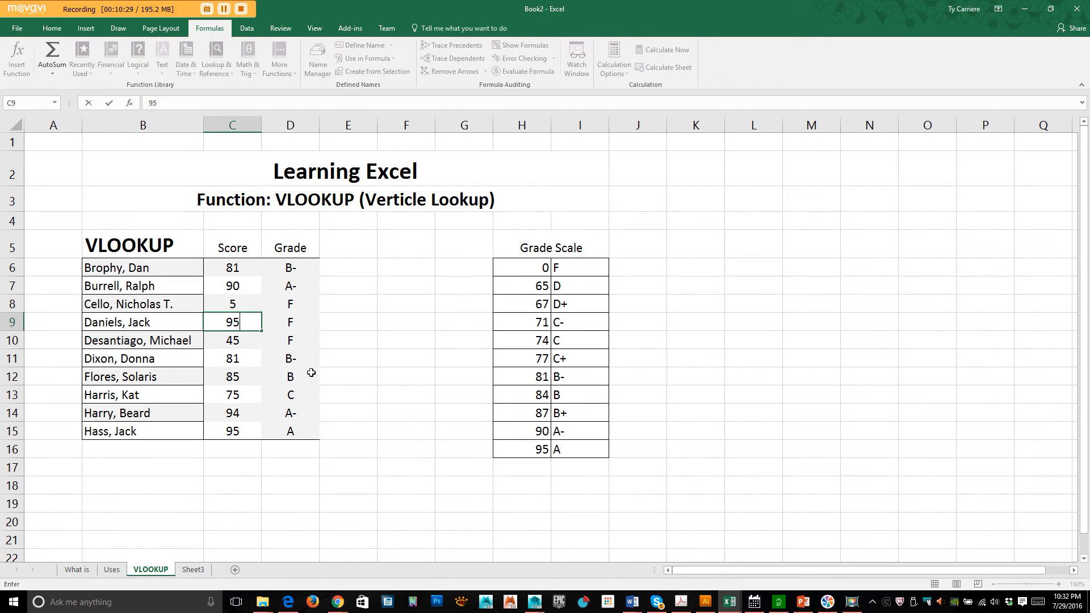
key("Return")
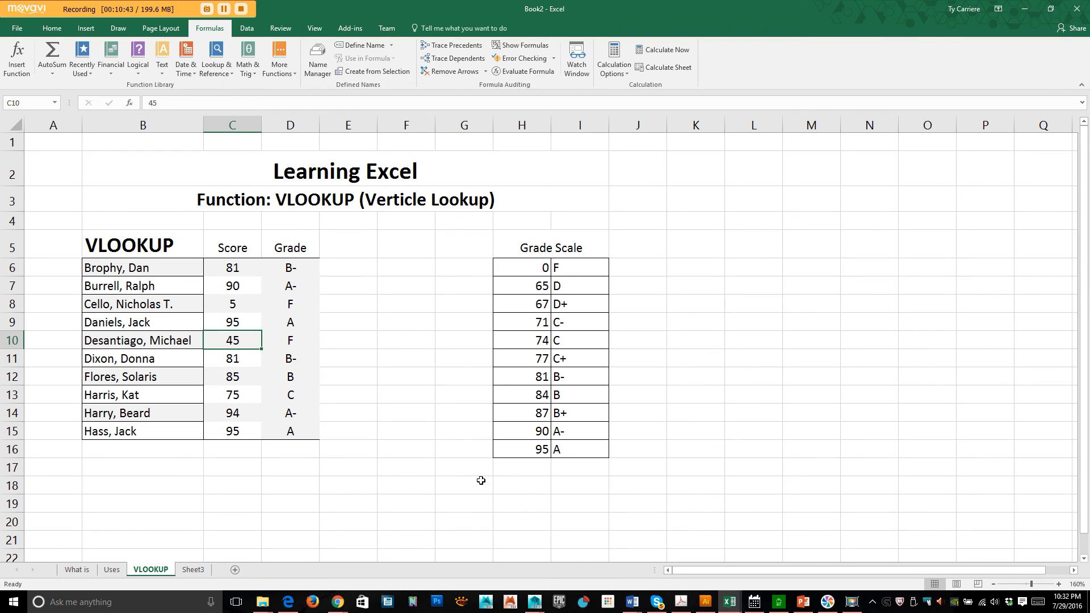
left_click(359, 439)
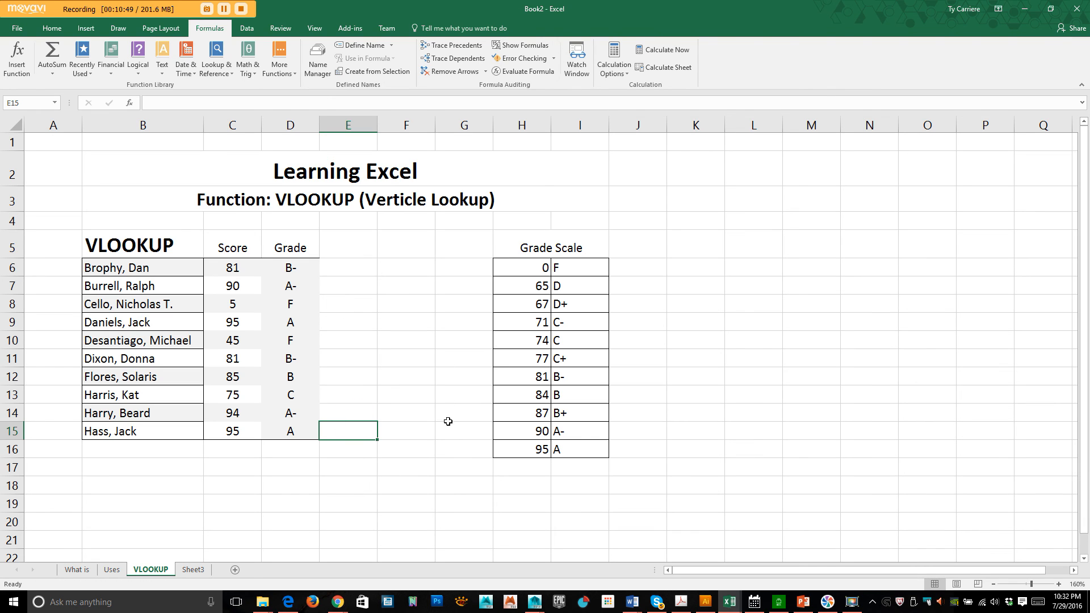
left_click(397, 336)
left_click(343, 275)
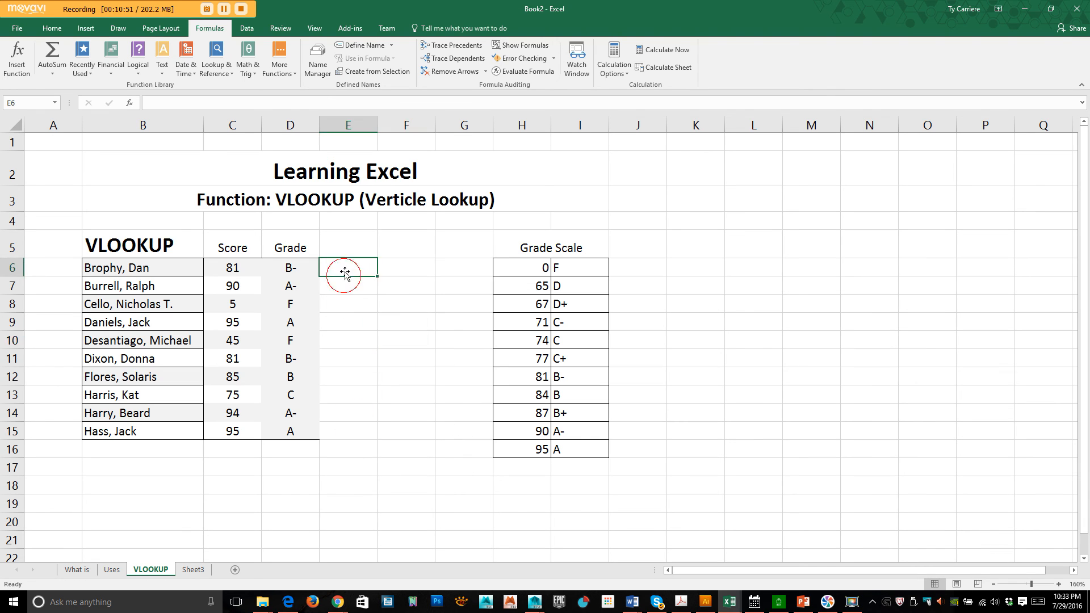
left_click(402, 372)
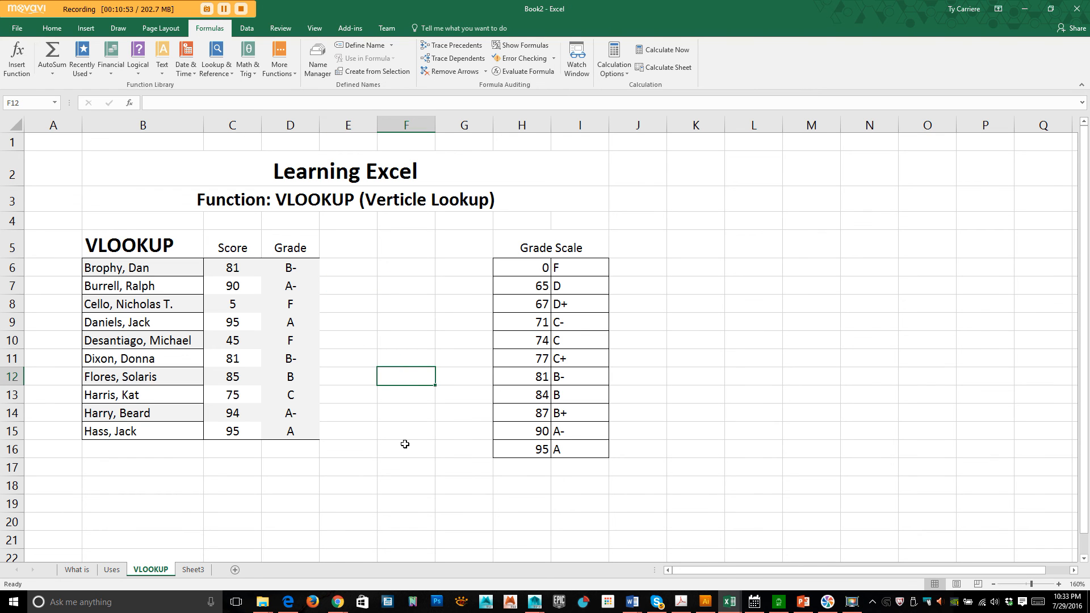